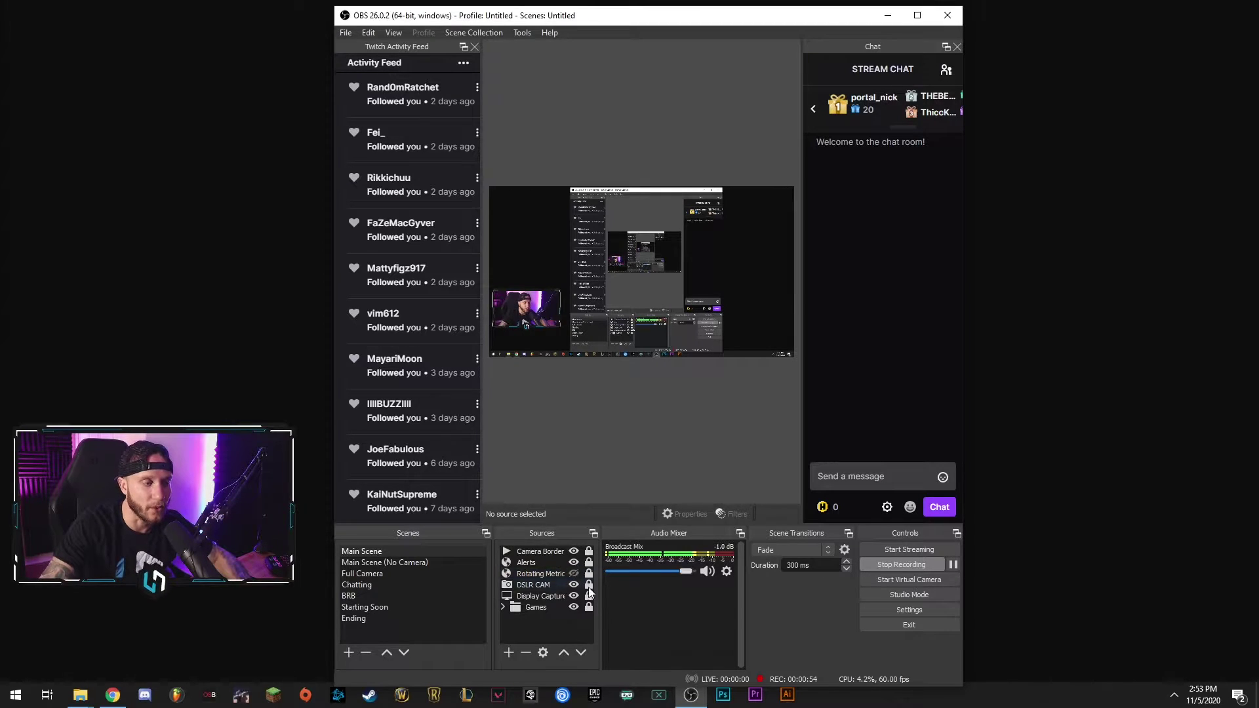
Hide and show the DSLR CAM source again, and look through the game captures inside the Games group.
left_click(573, 586)
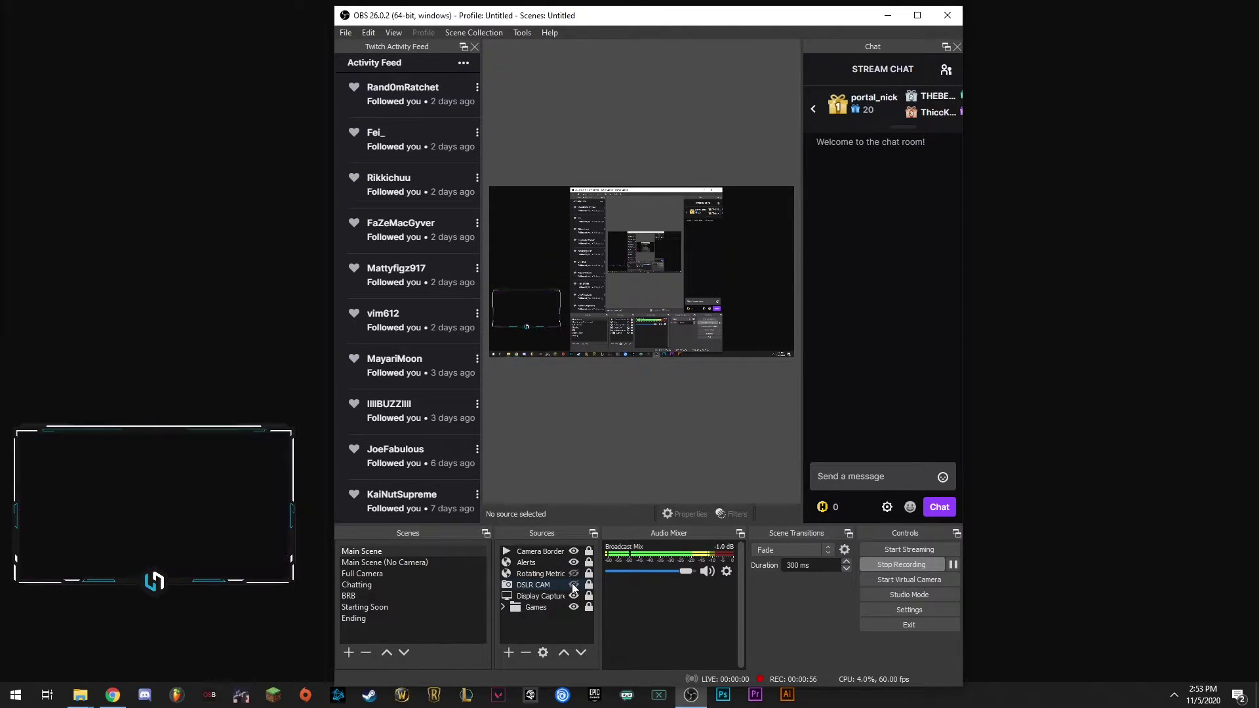
left_click(573, 586)
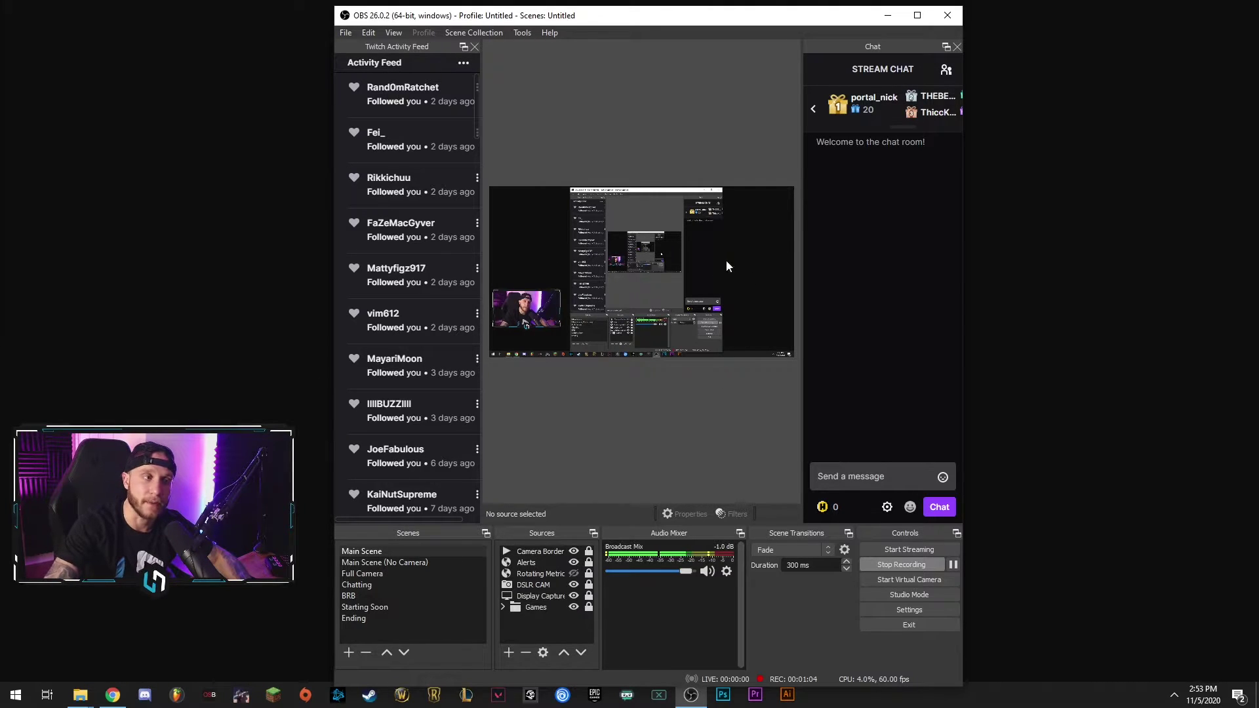
left_click(503, 607)
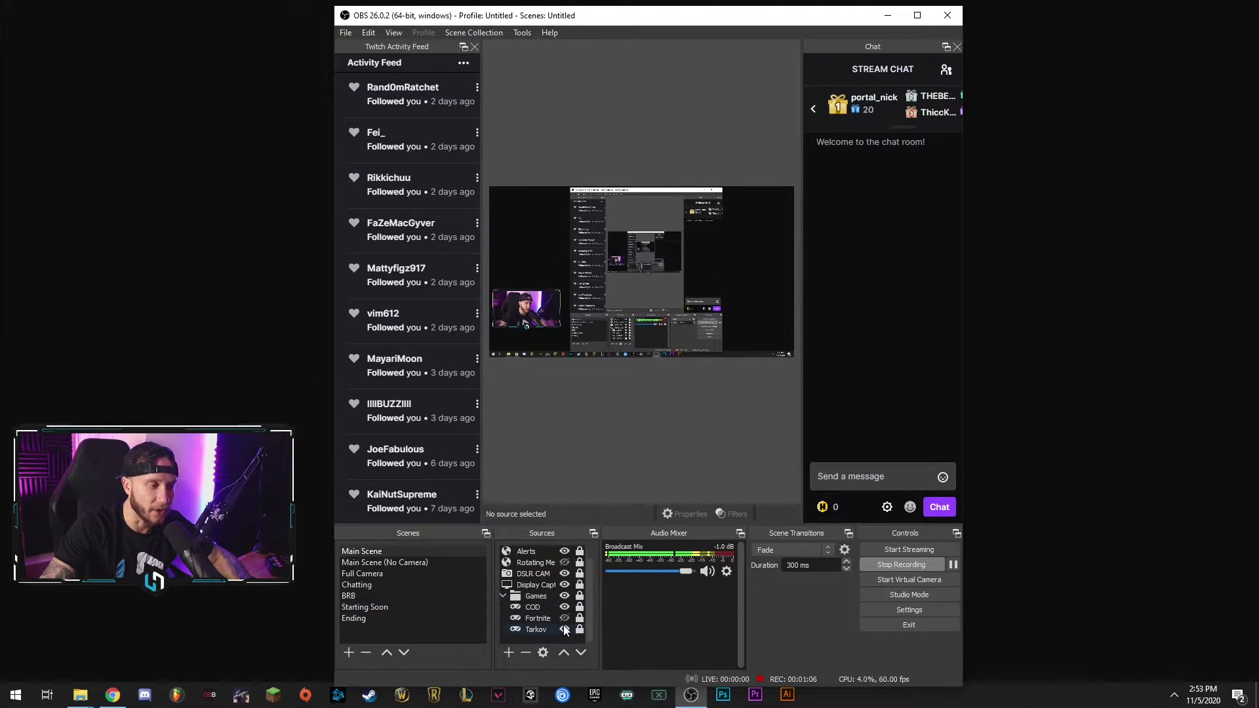
left_click(502, 595)
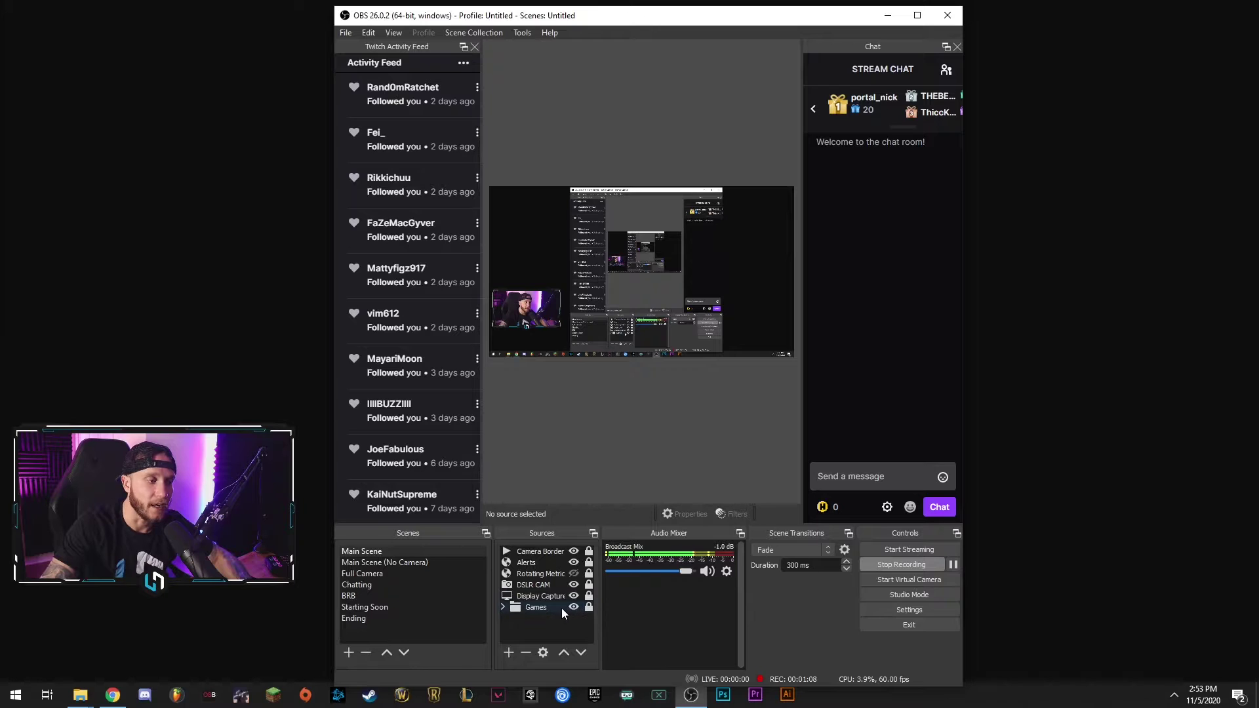
left_click(502, 606)
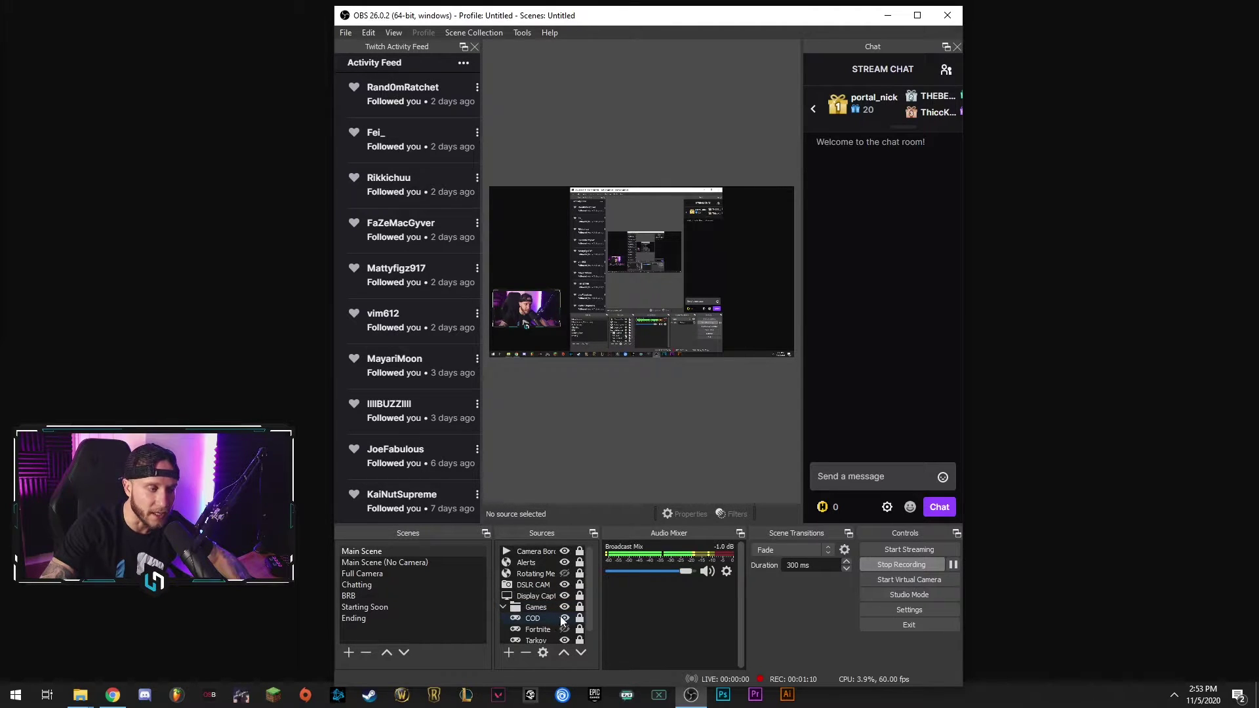
left_click(503, 608)
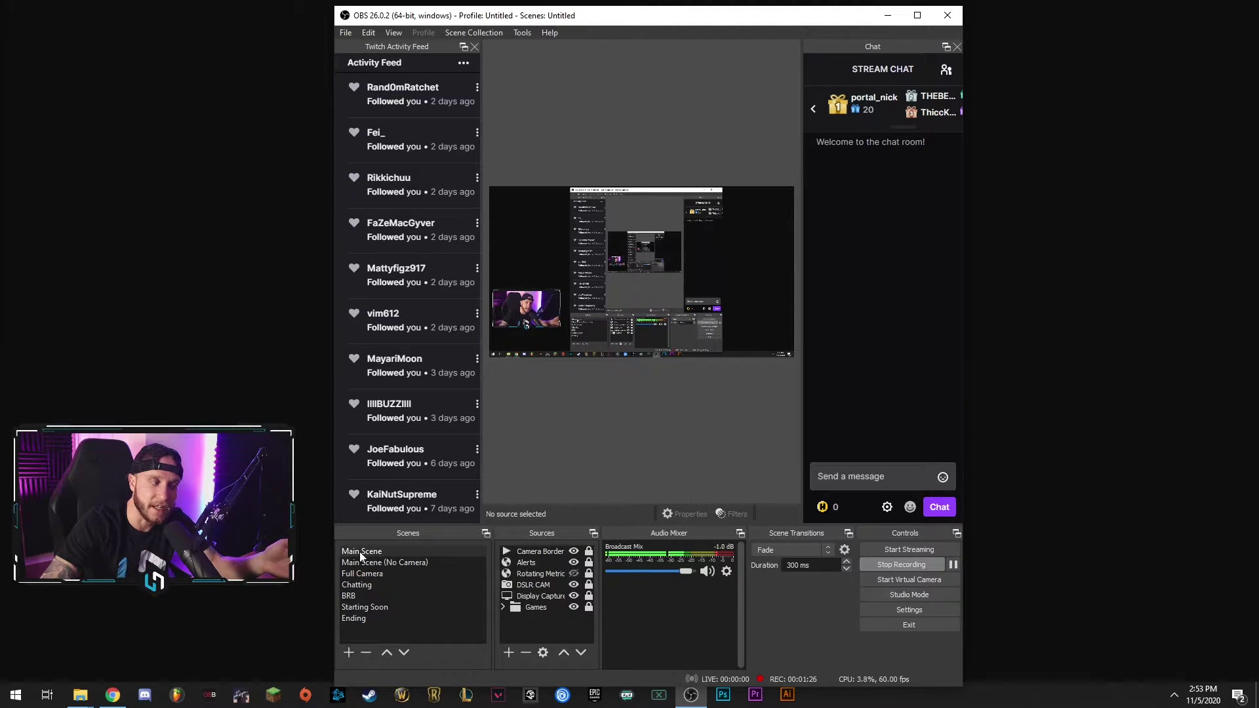
View the Main Scene (No Camera) scene and return to Main Scene.
left_click(435, 565)
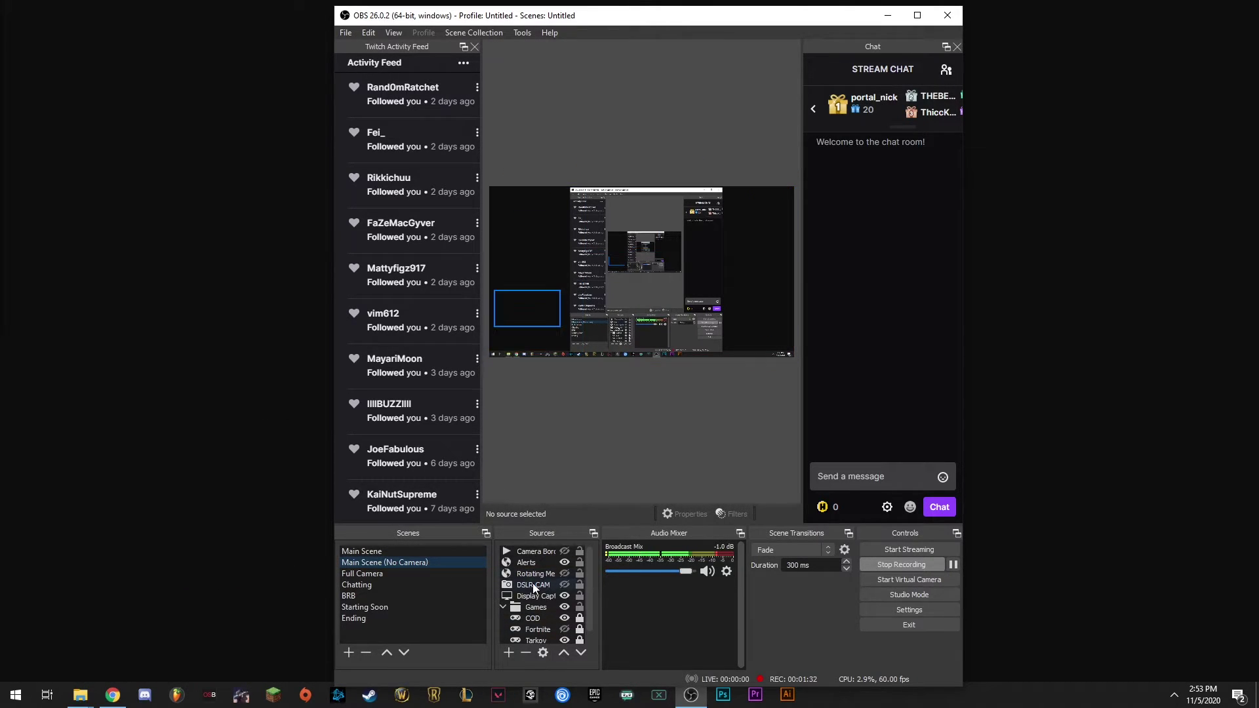
left_click(396, 551)
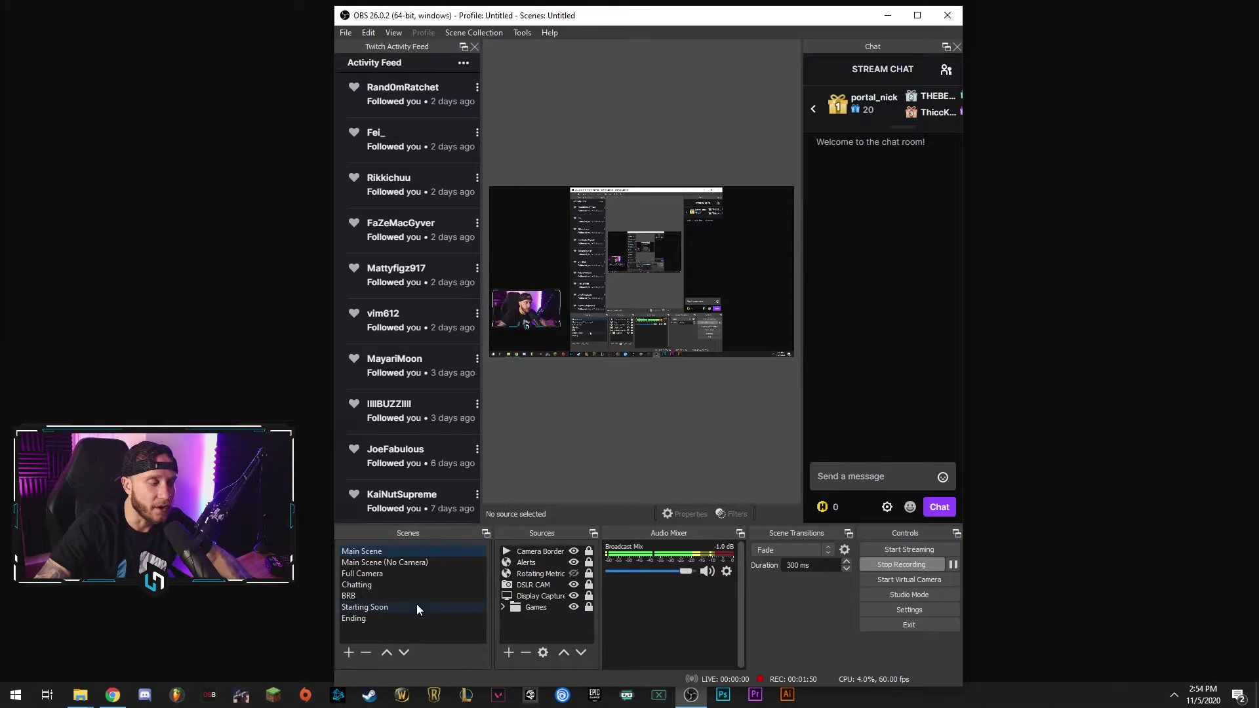
Create a new scene named test and add a display capture source to it.
left_click(348, 653)
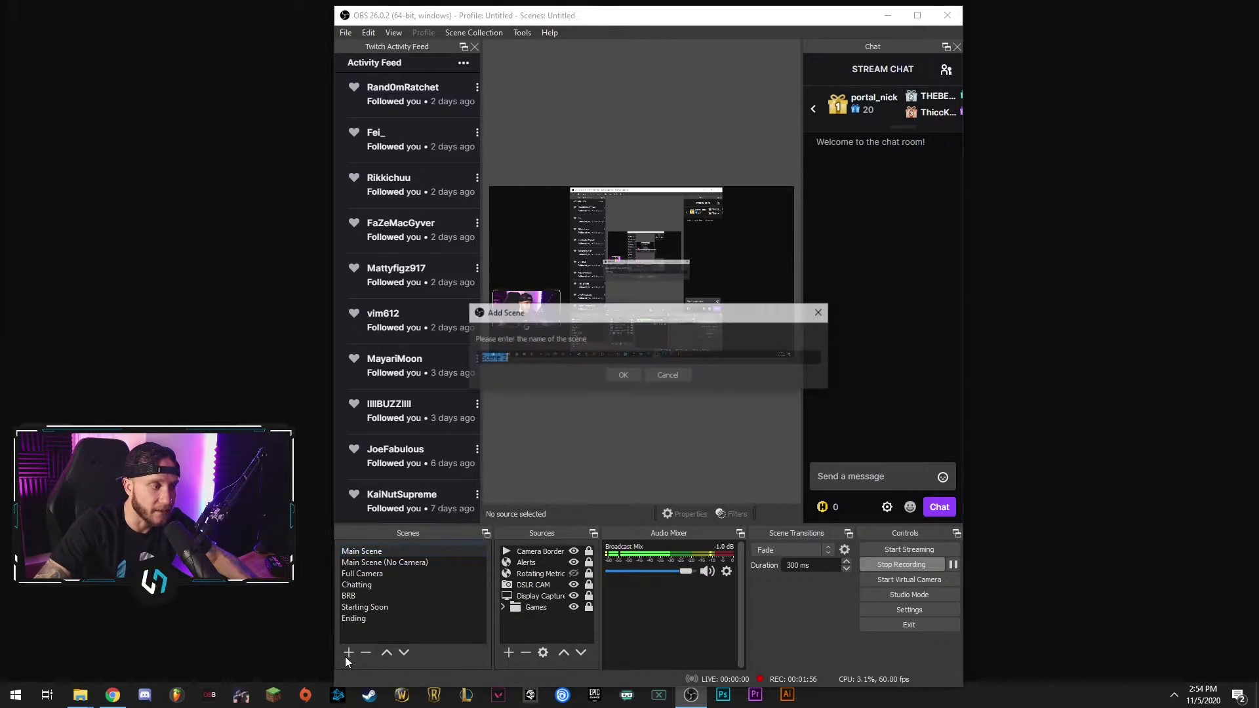
type("t")
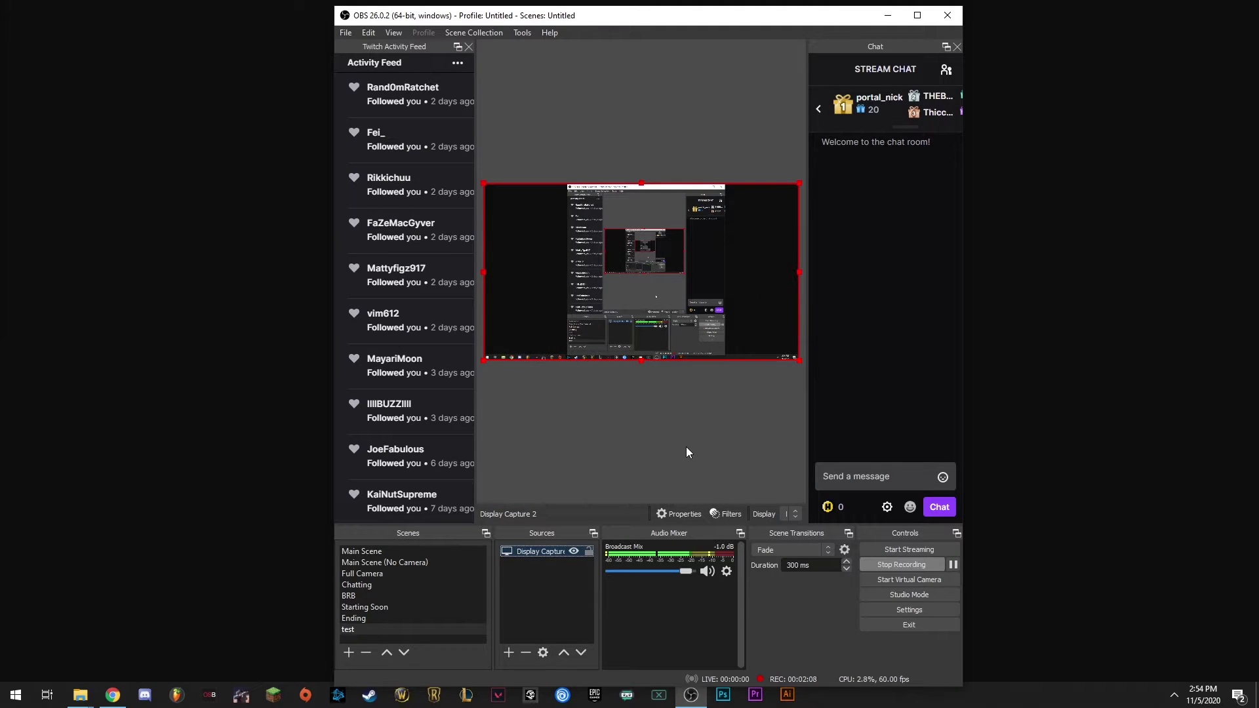
left_click(686, 446)
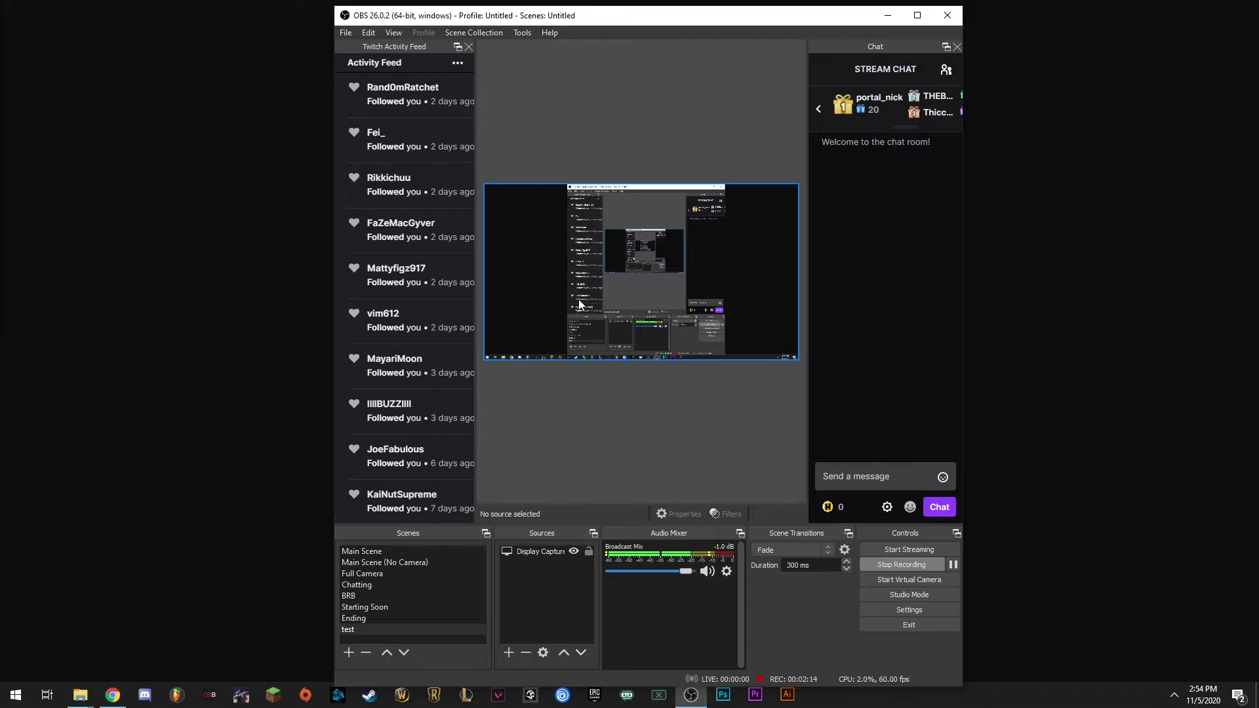
Add the existing DSLR CAM video capture device as a source in the test scene.
right_click(531, 604)
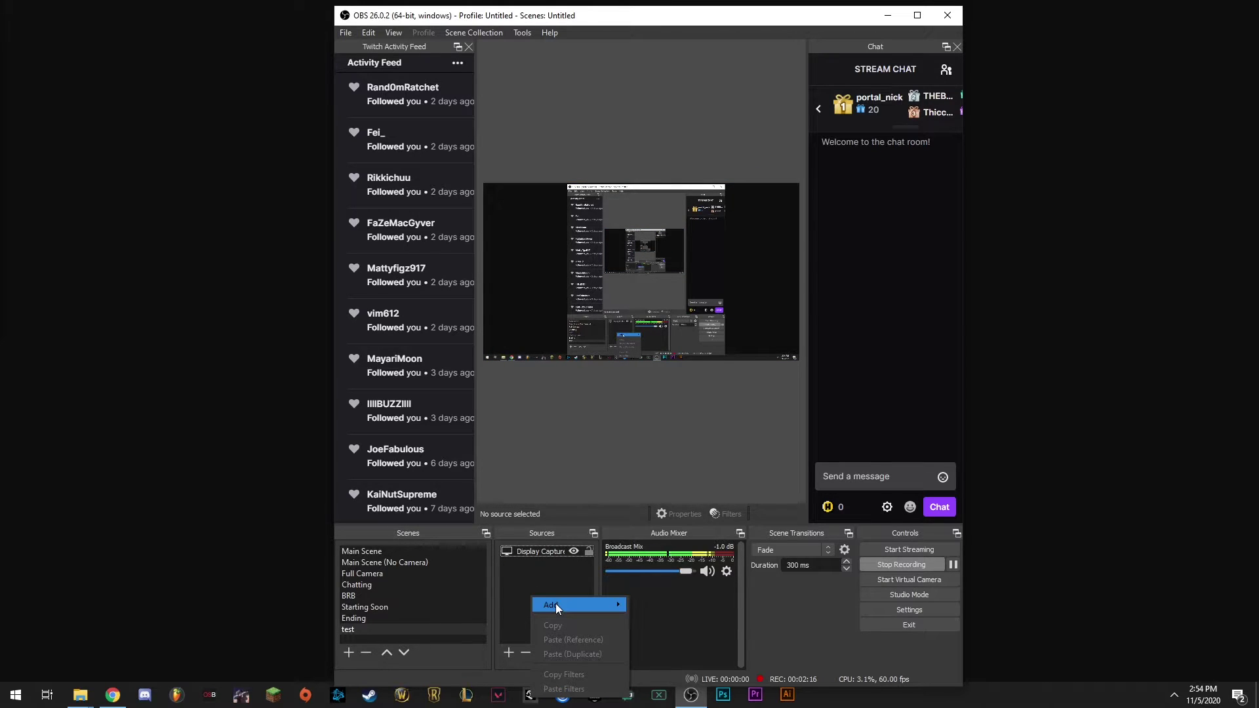
mouse_move(558, 604)
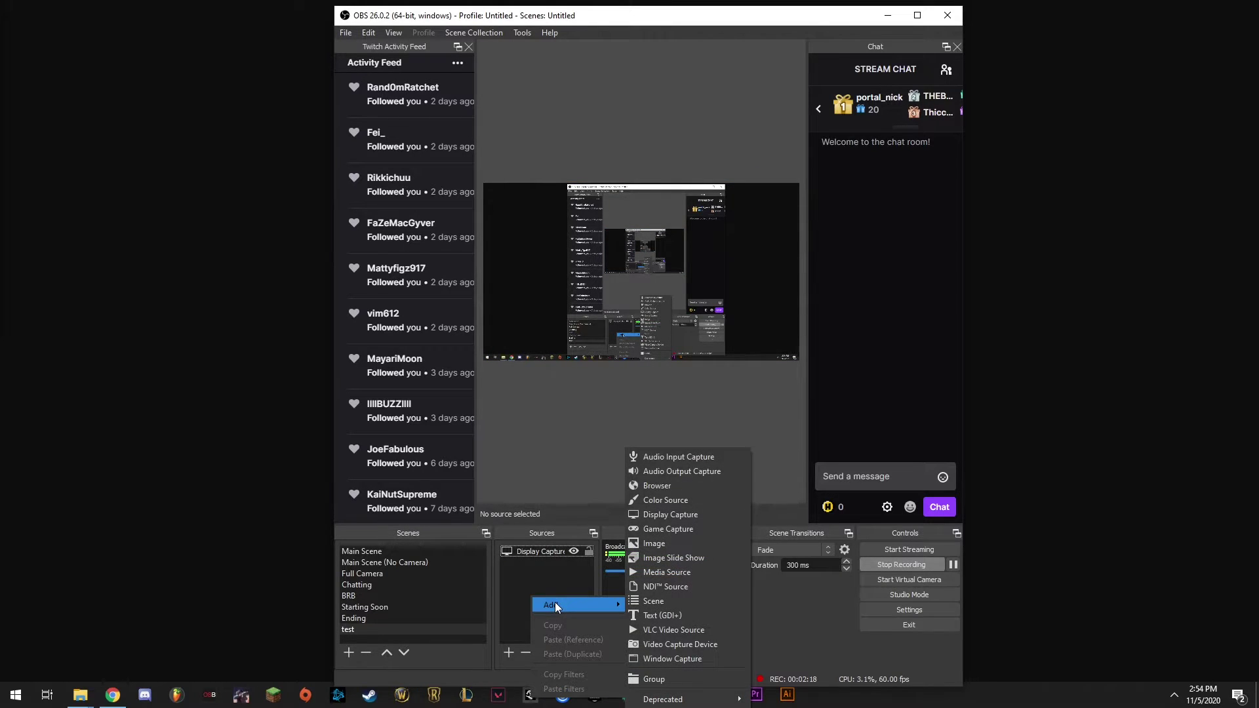
left_click(679, 644)
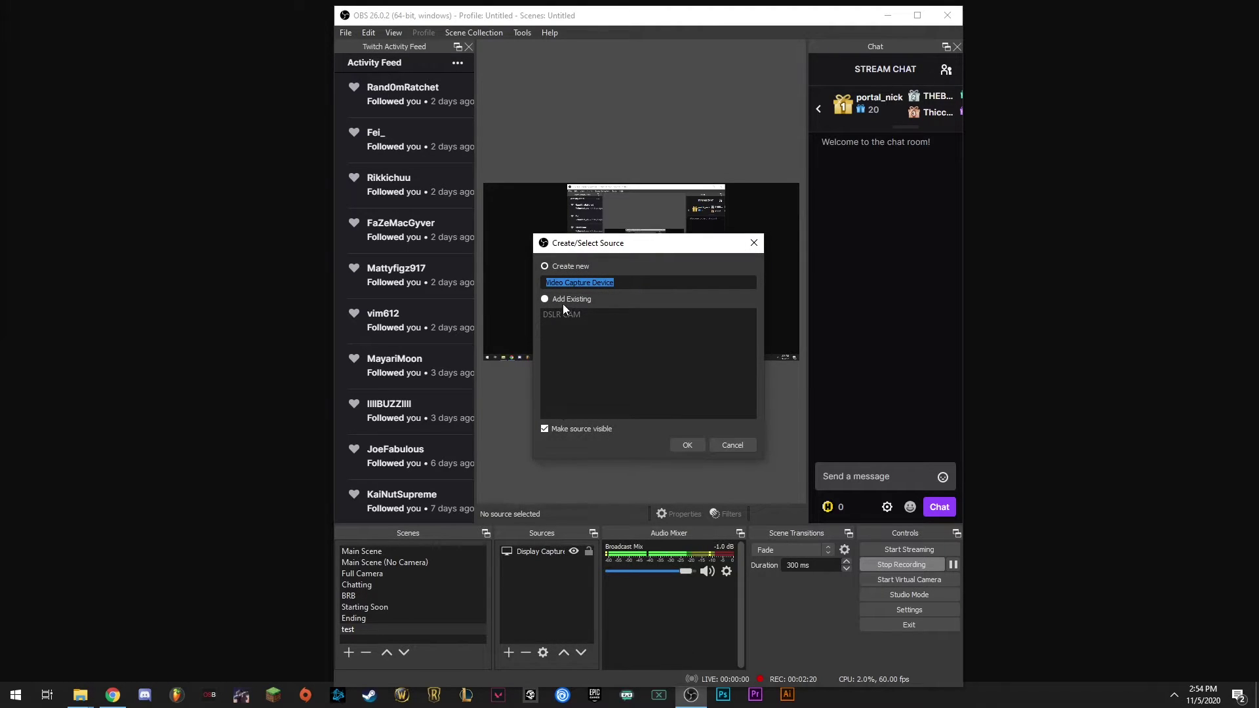
left_click(545, 298)
left_click(564, 314)
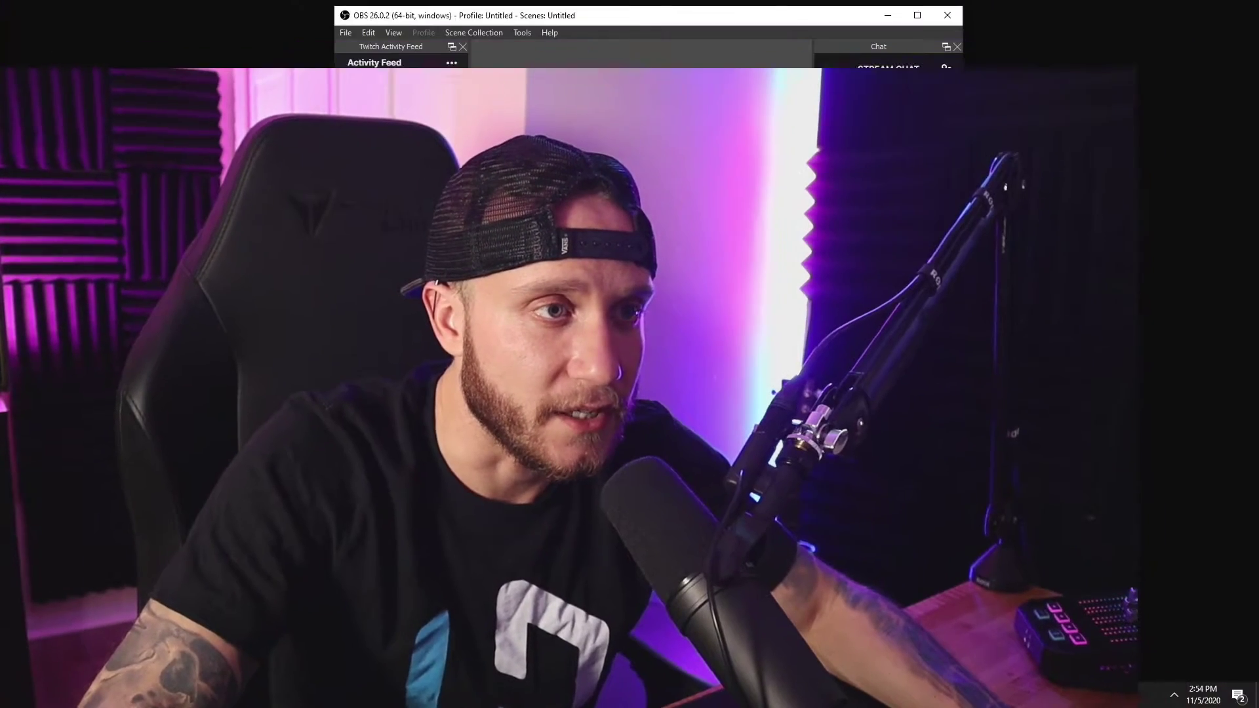
Shrink the DSLR CAM picture and place it in the canvas's lower-left area, and switch back to Main Scene.
left_click_drag(774, 199, 575, 307)
left_click_drag(536, 343, 558, 309)
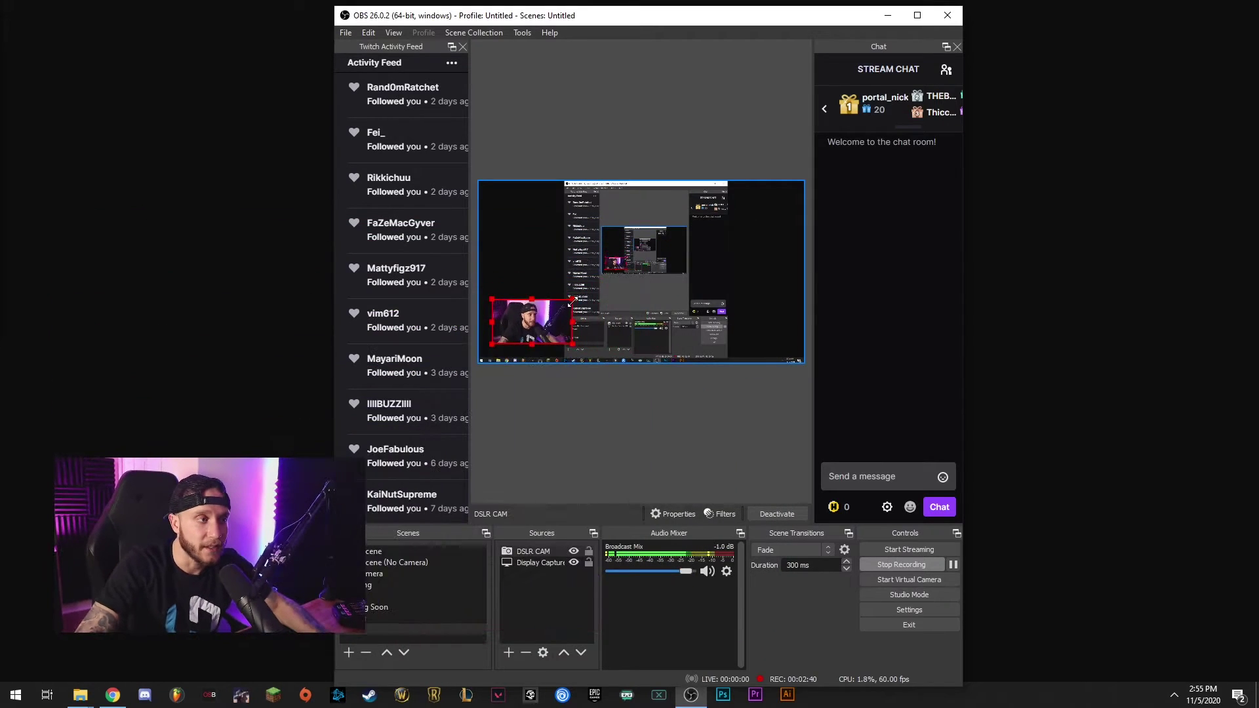
left_click(403, 551)
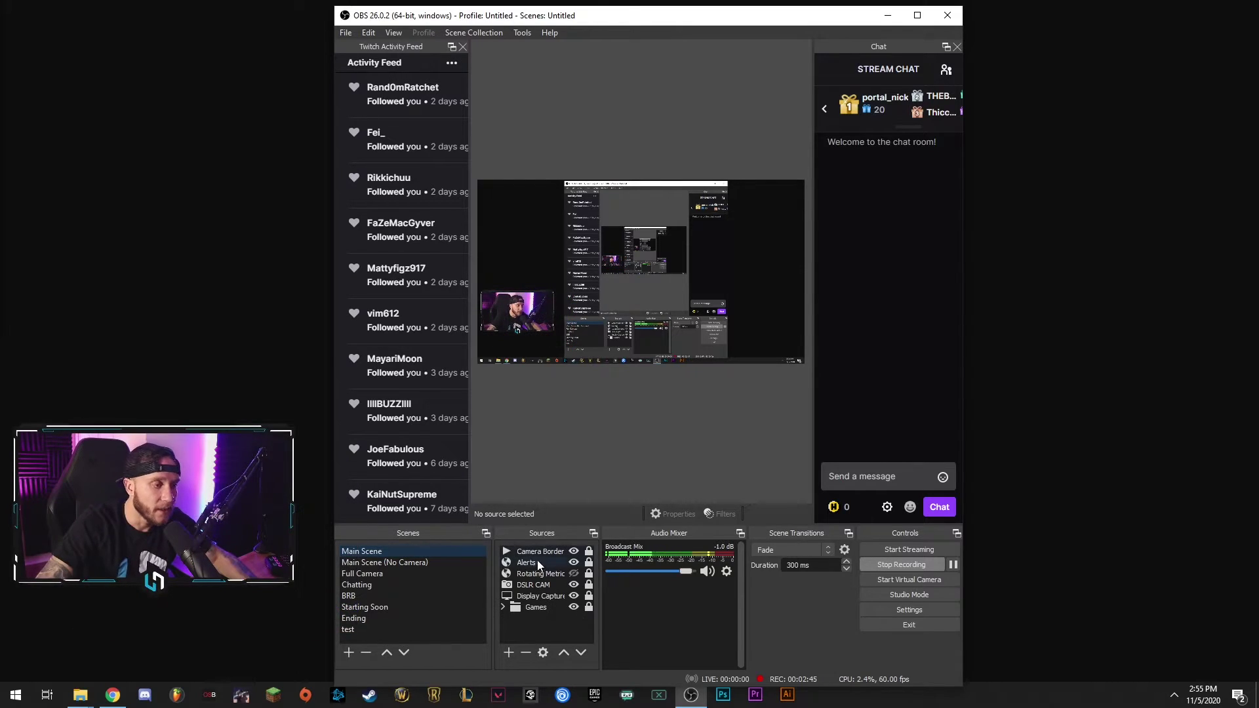
Add a new Browser source to Main Scene, look at its URL property and close the properties.
right_click(536, 633)
left_click(512, 654)
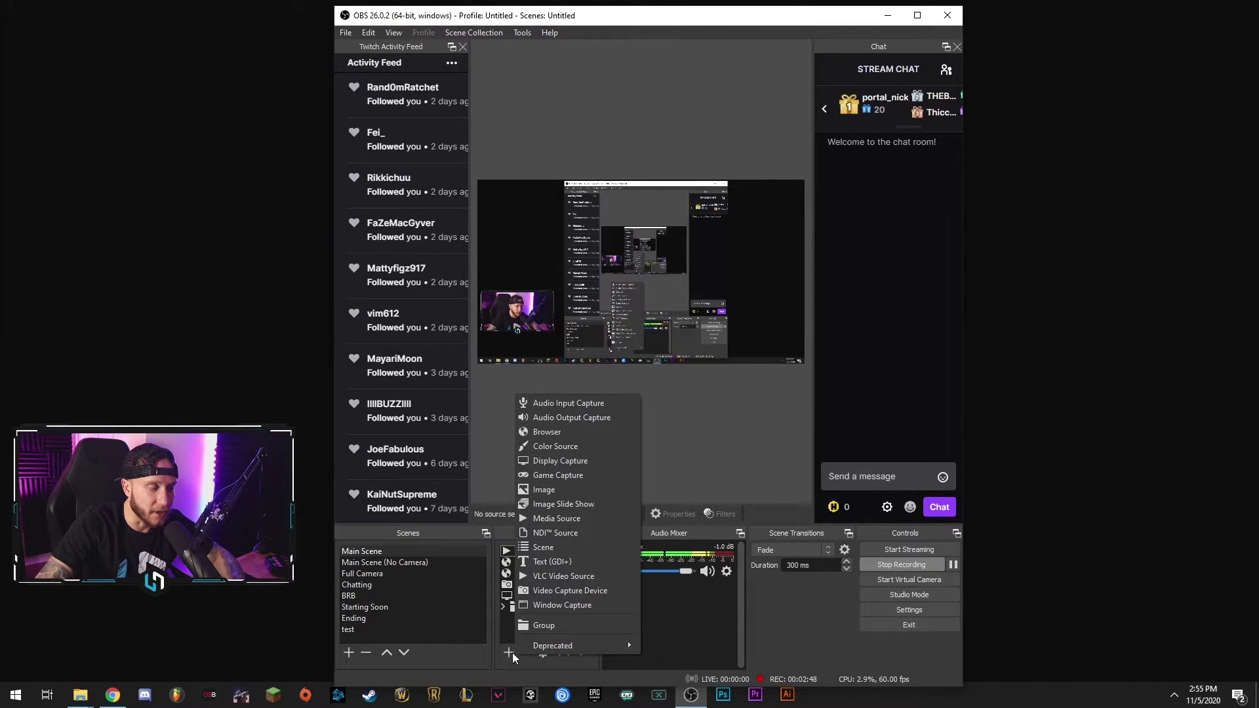
left_click(565, 431)
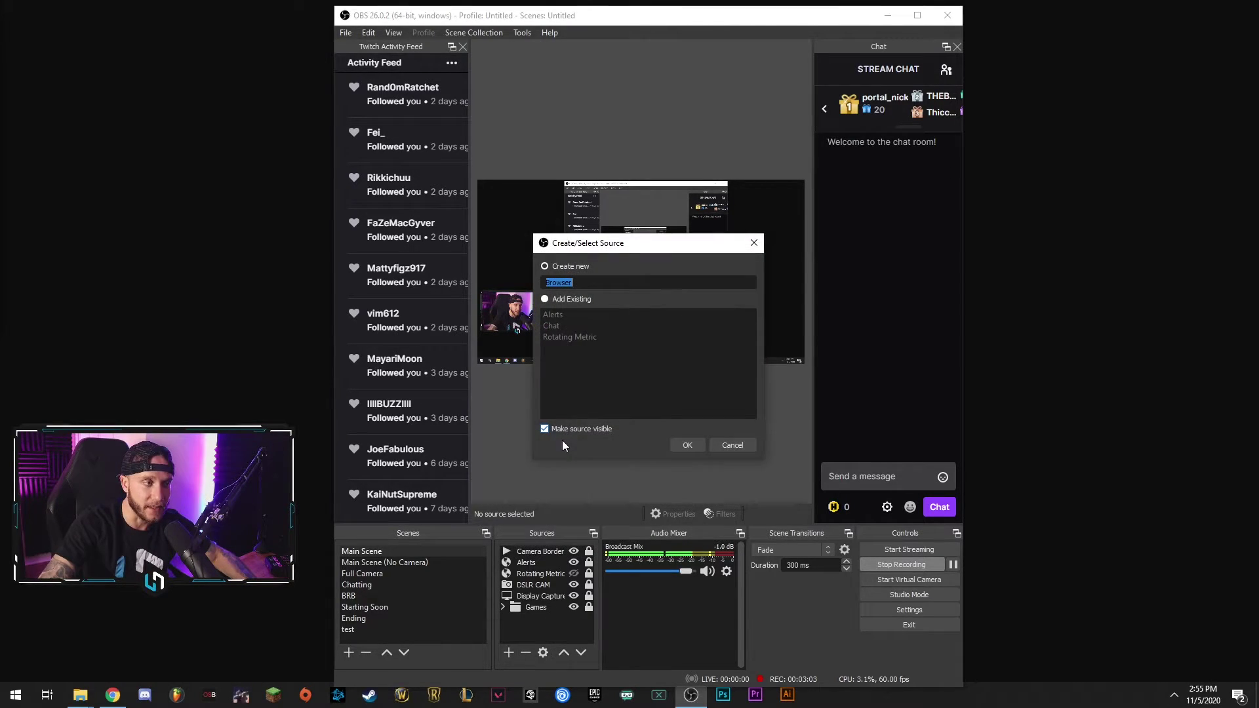
left_click(685, 444)
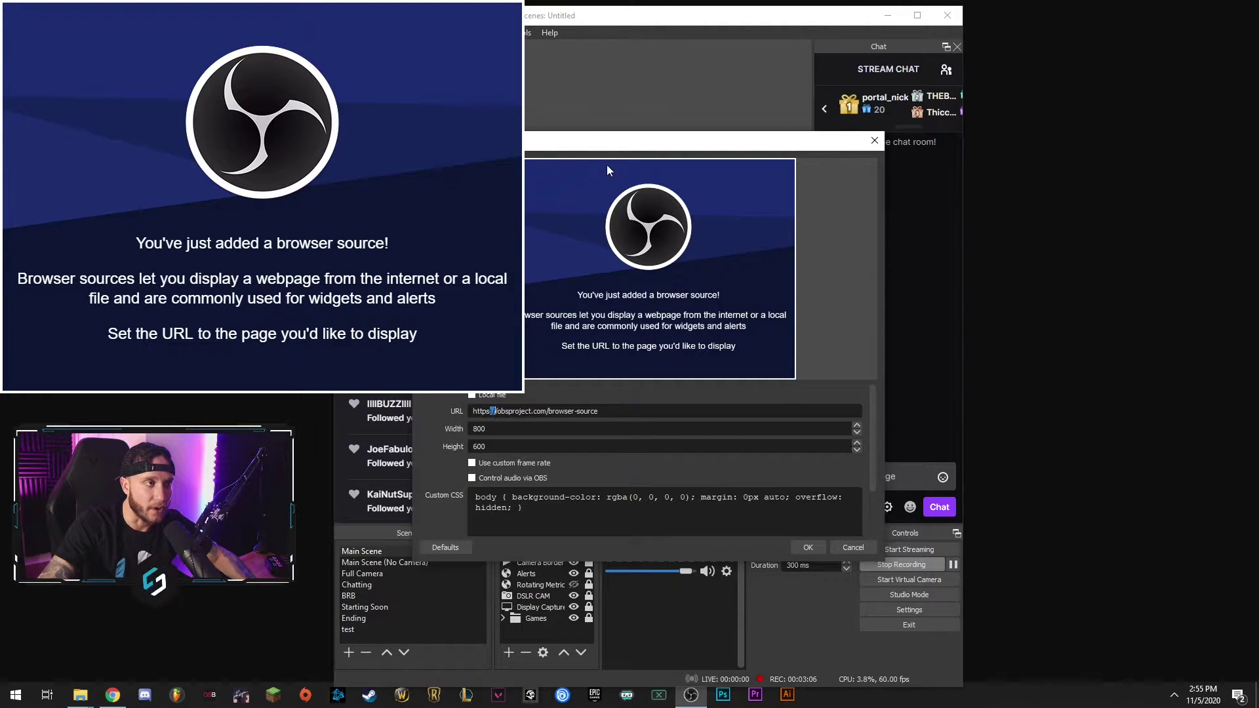
triple_click(786, 380)
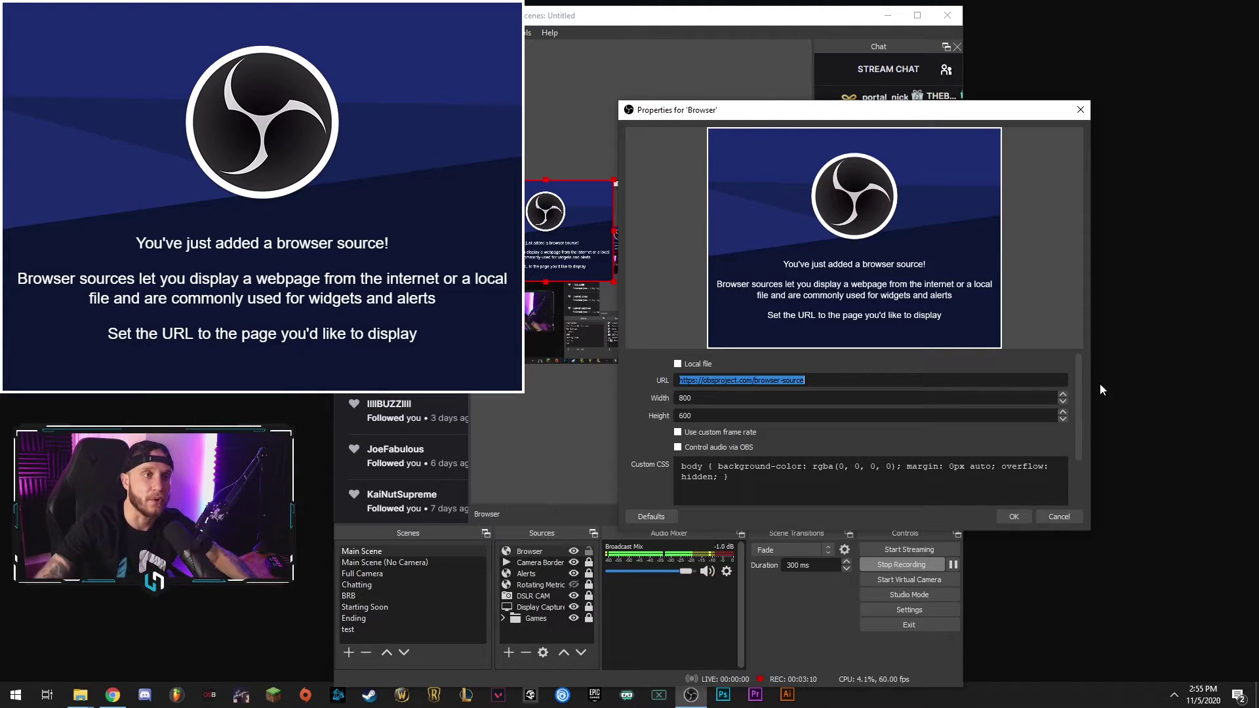
left_click(1080, 110)
Remove the Browser source from Main Scene.
right_click(554, 551)
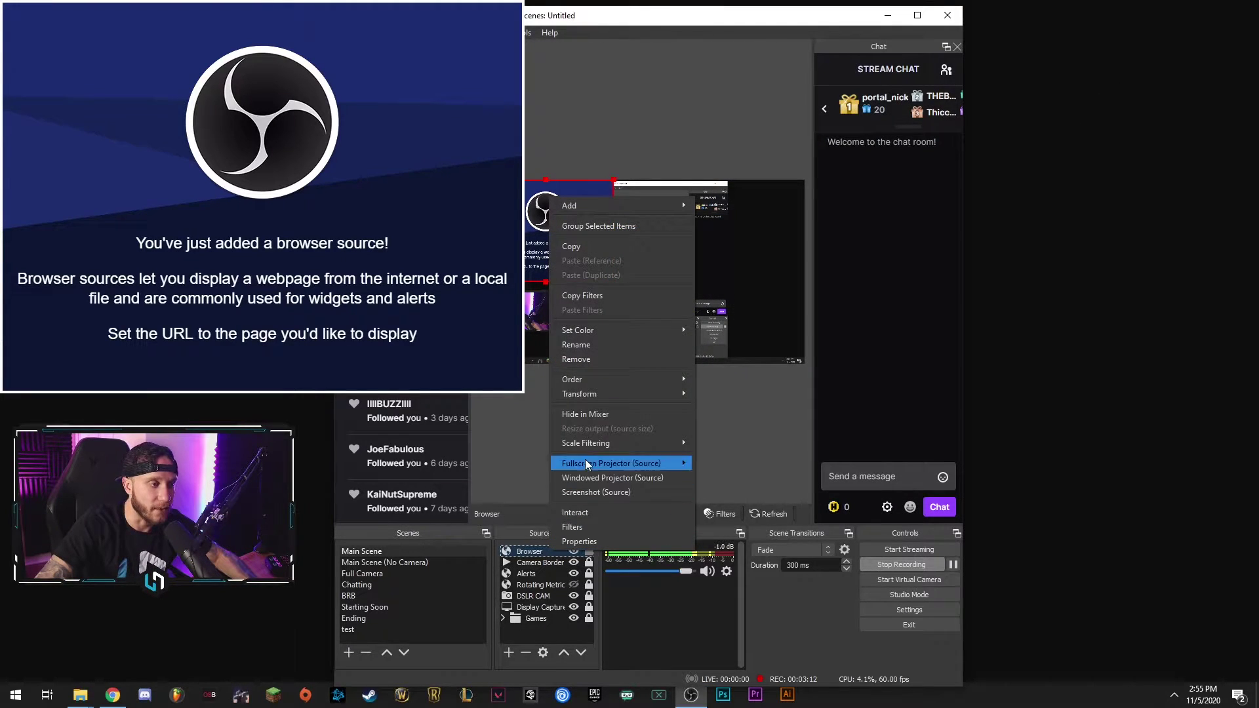
left_click(590, 361)
left_click(682, 371)
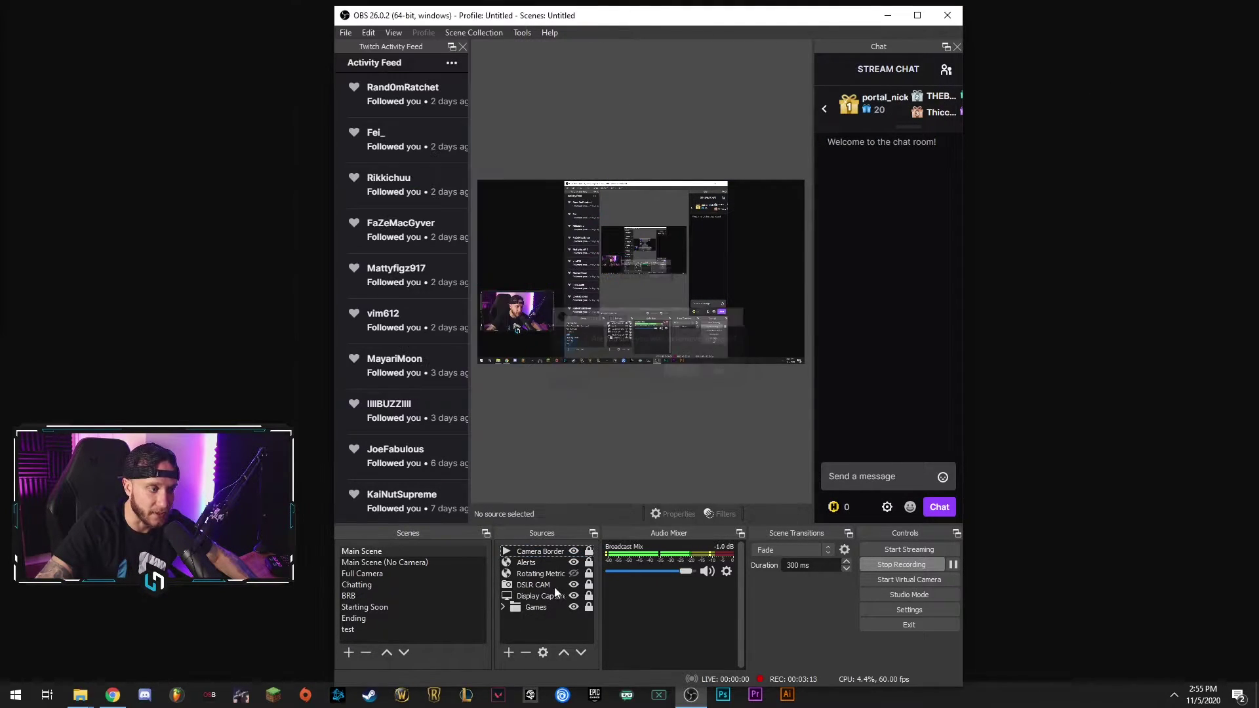
Add the existing BRB scene as a source in Main Scene and scale it down in the canvas's upper-left area.
left_click(508, 652)
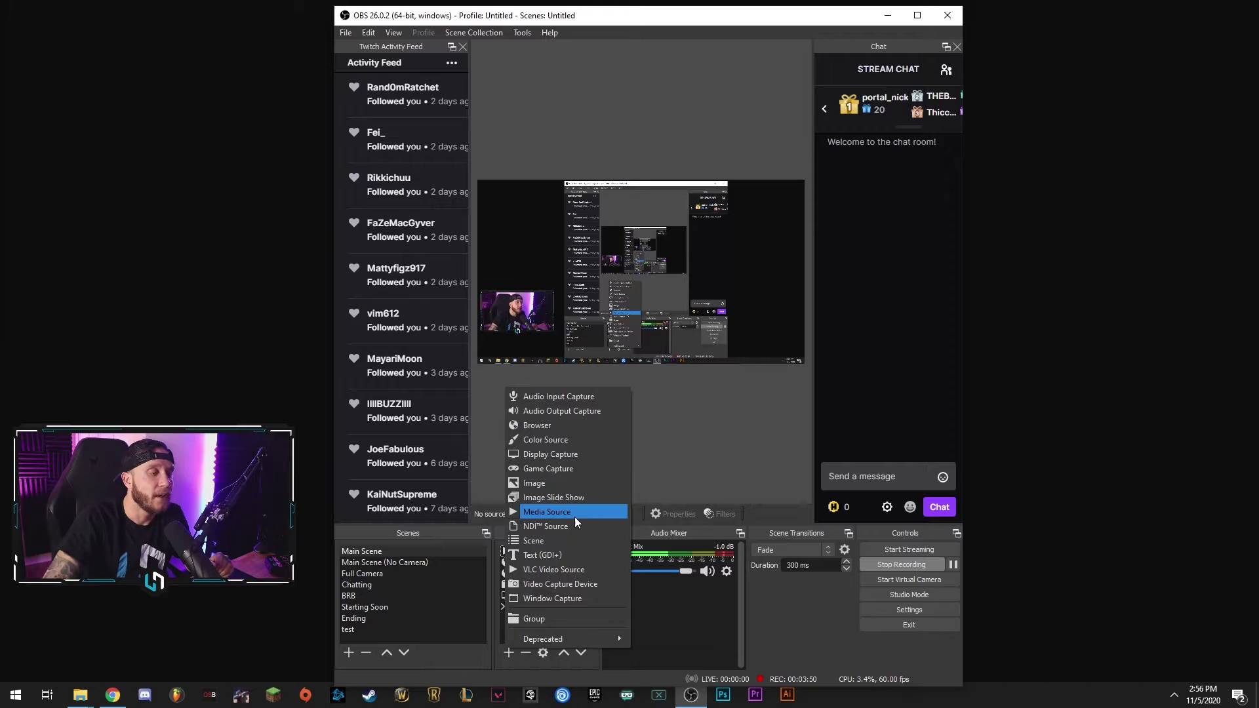
left_click(540, 539)
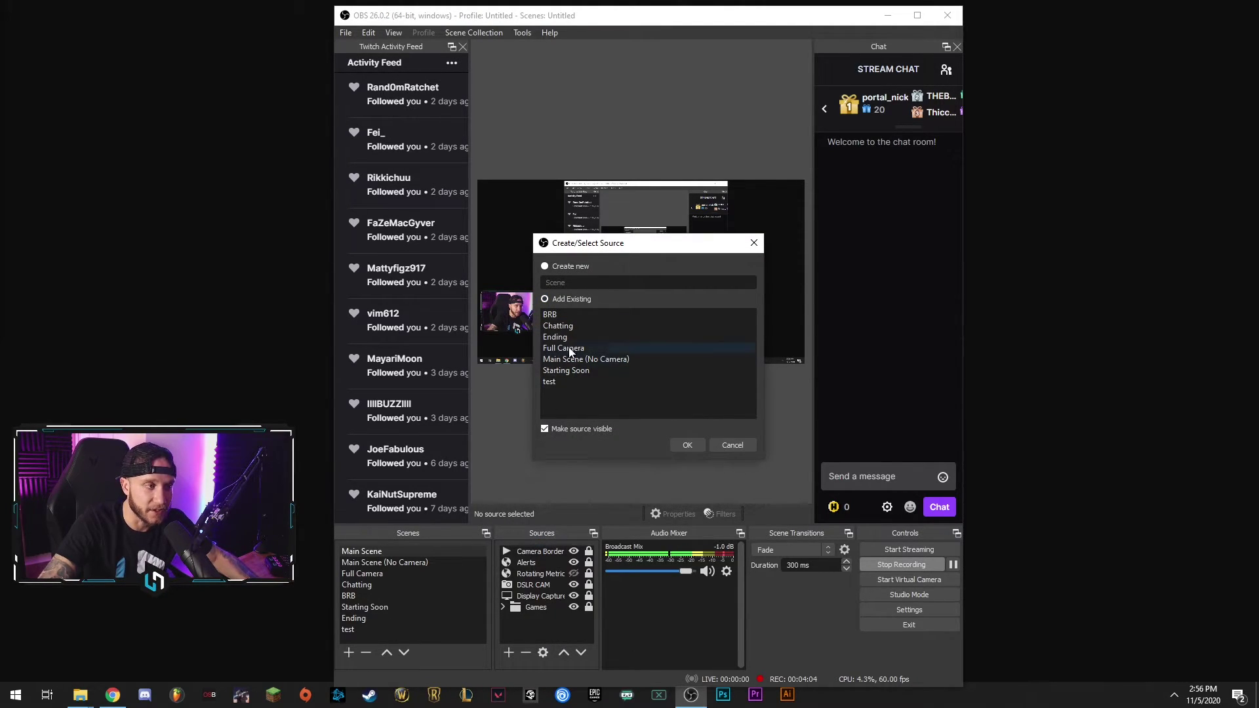
left_click(567, 317)
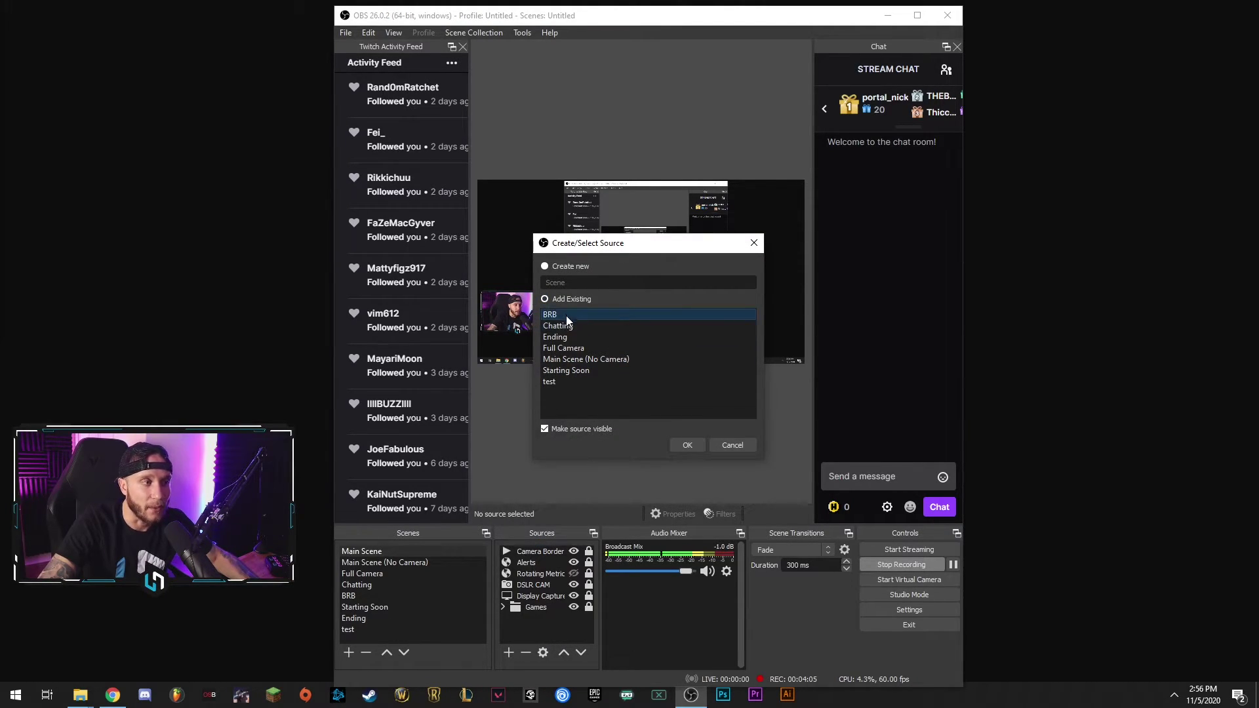
left_click(696, 444)
left_click_drag(477, 180, 540, 219)
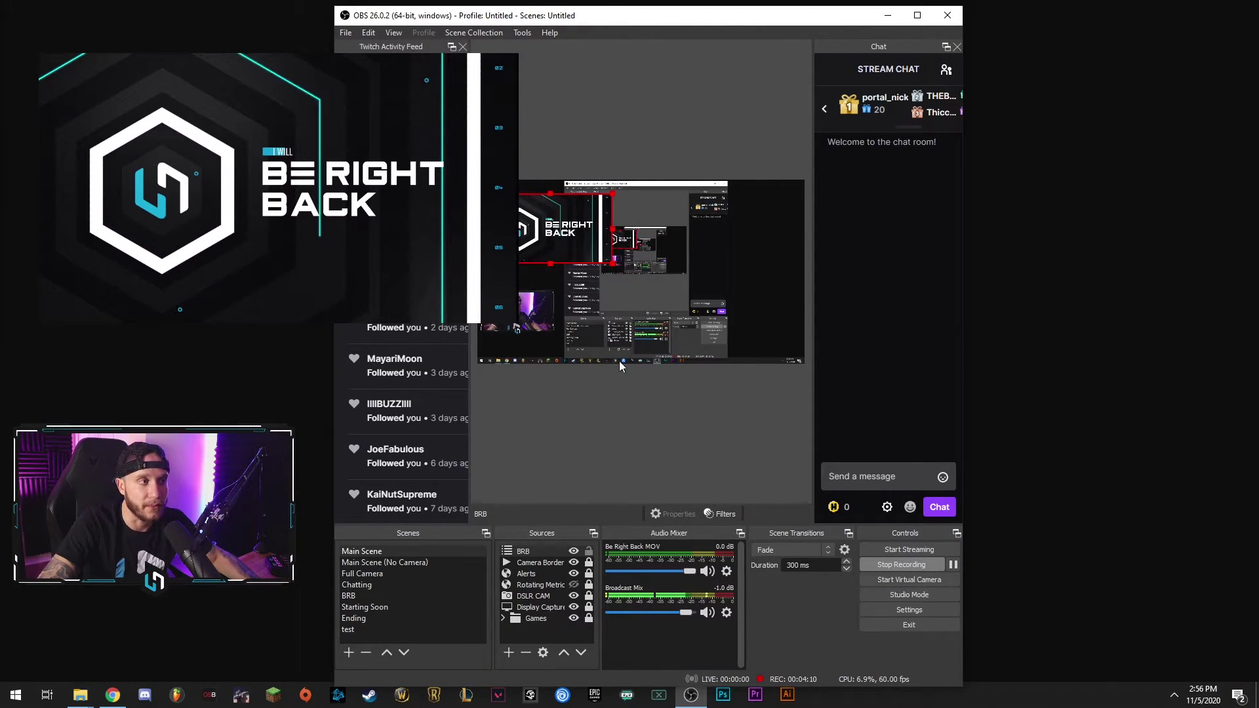
Remove the BRB scene source from Main Scene.
right_click(533, 555)
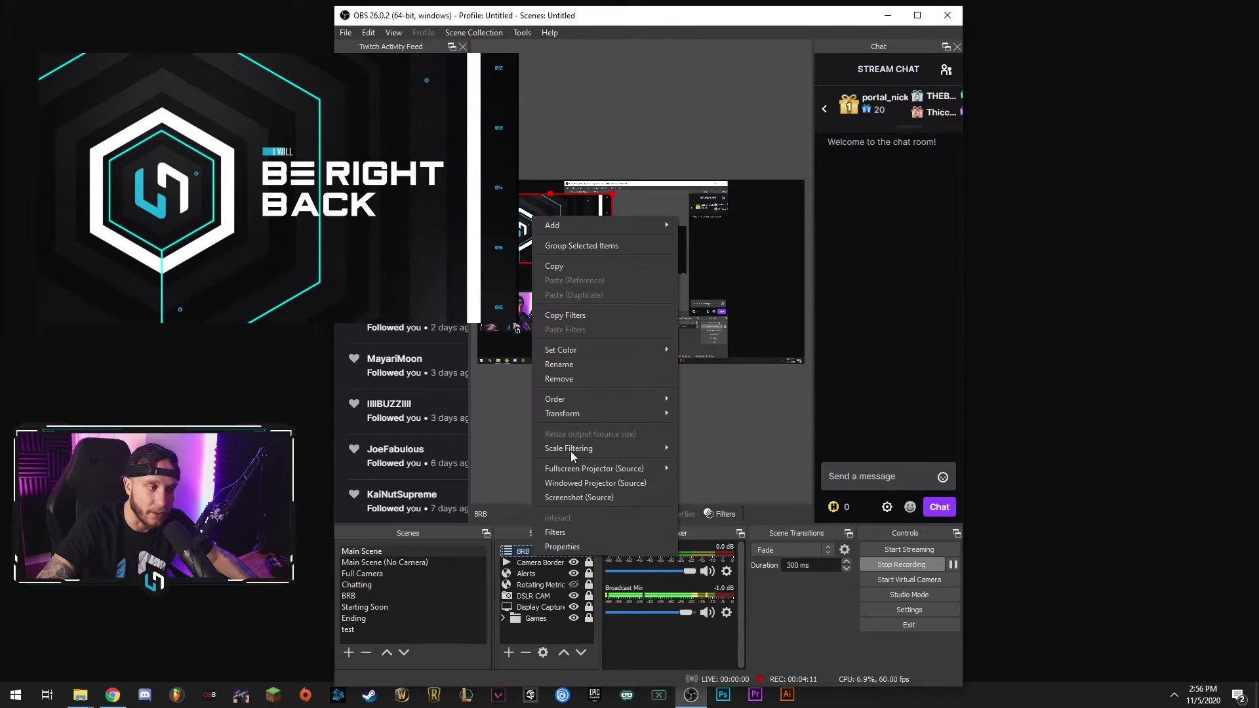
left_click(569, 374)
left_click(665, 372)
Add a new group named Camera Stuff to the sources of Main Scene.
left_click(514, 652)
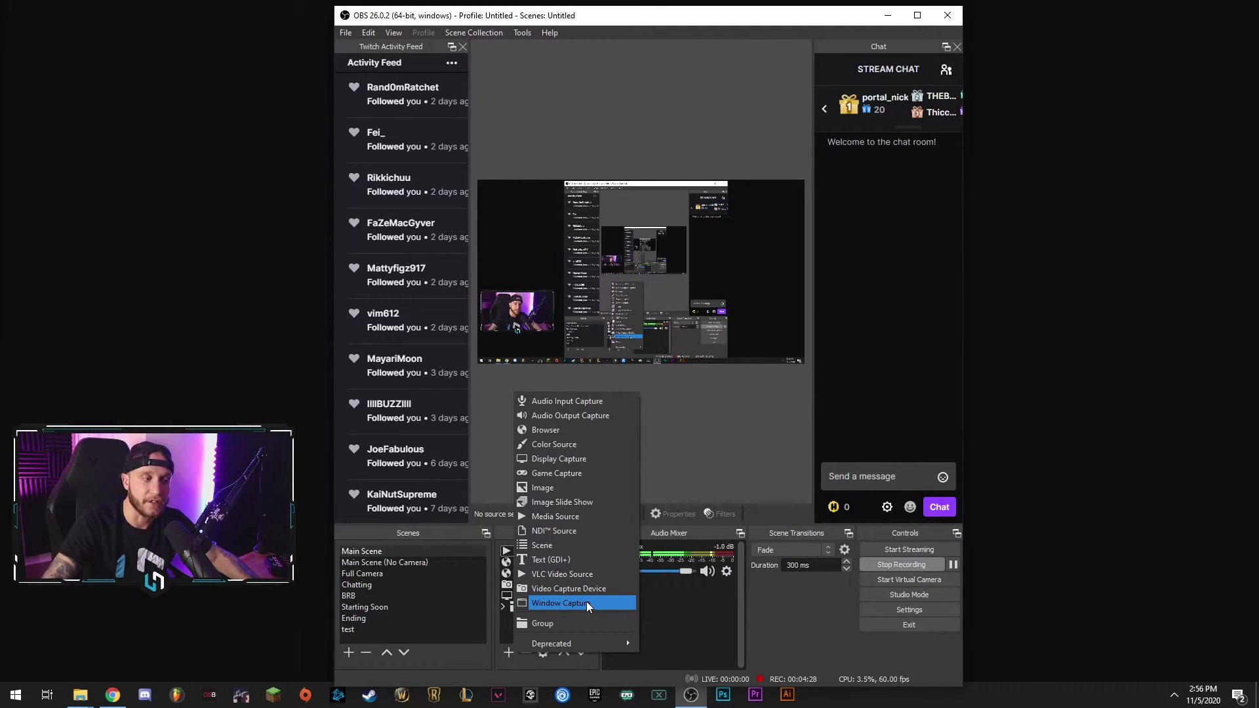
left_click(509, 624)
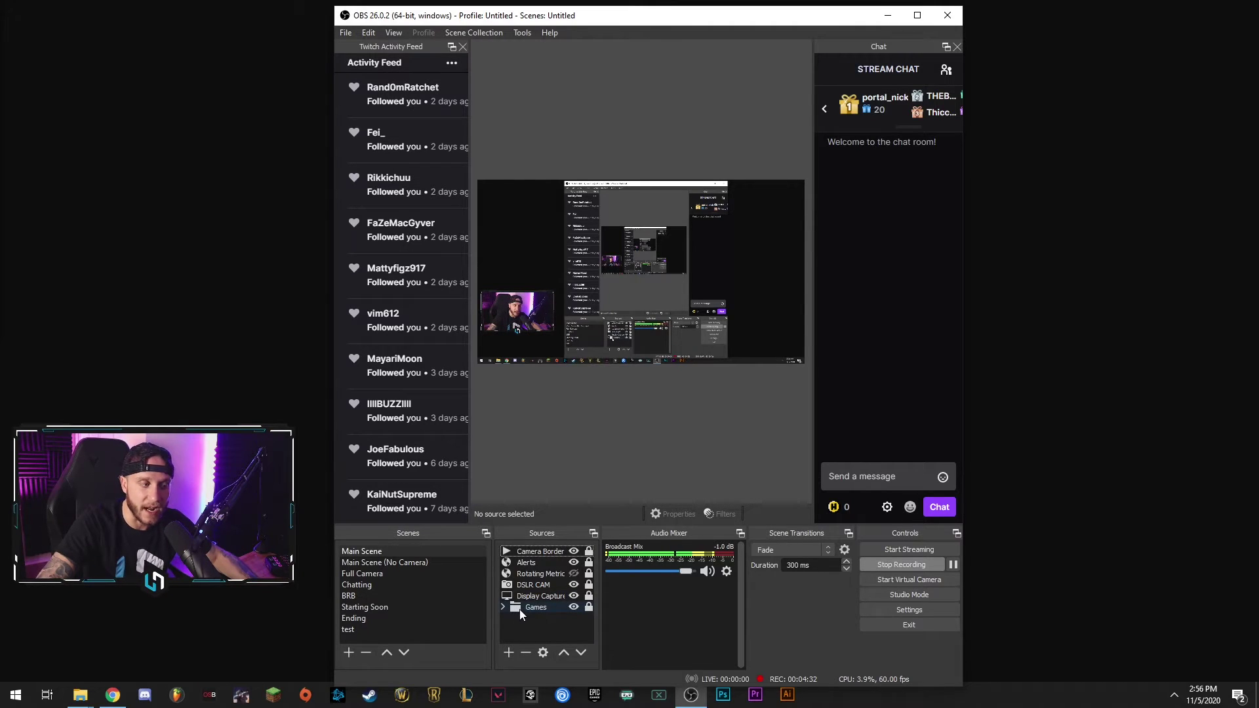
left_click(509, 653)
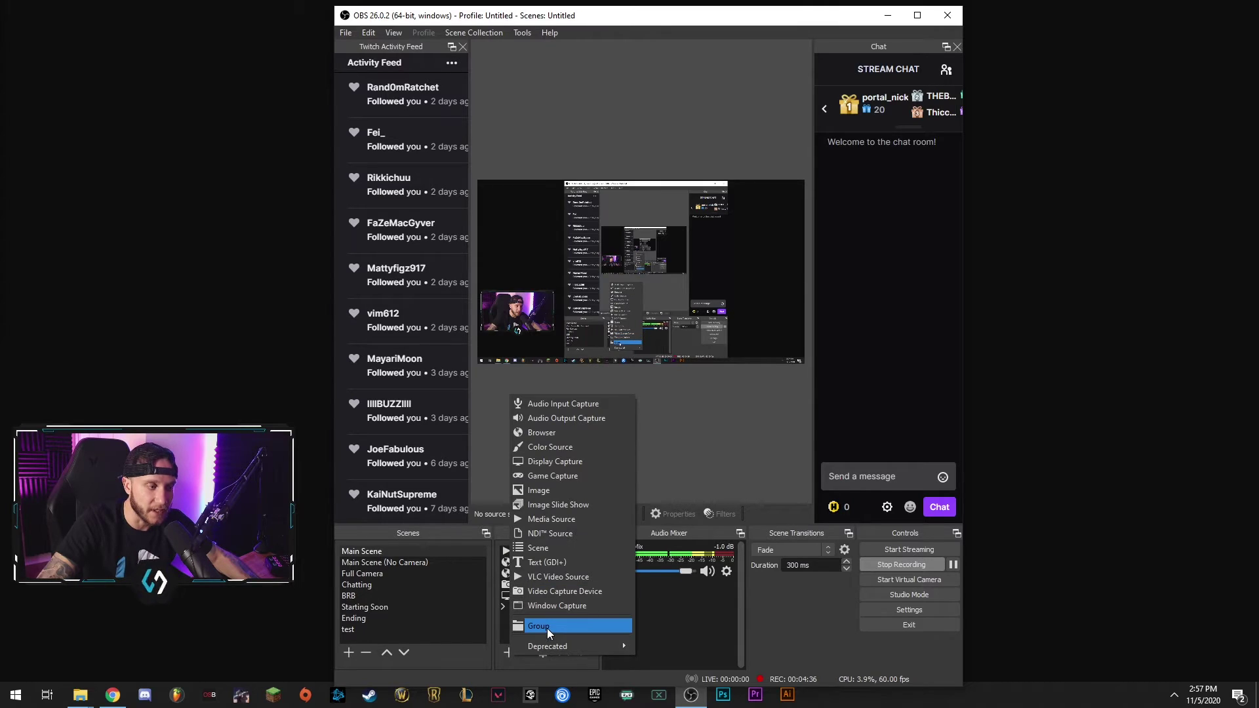
left_click(546, 628)
type("Camera Stuff")
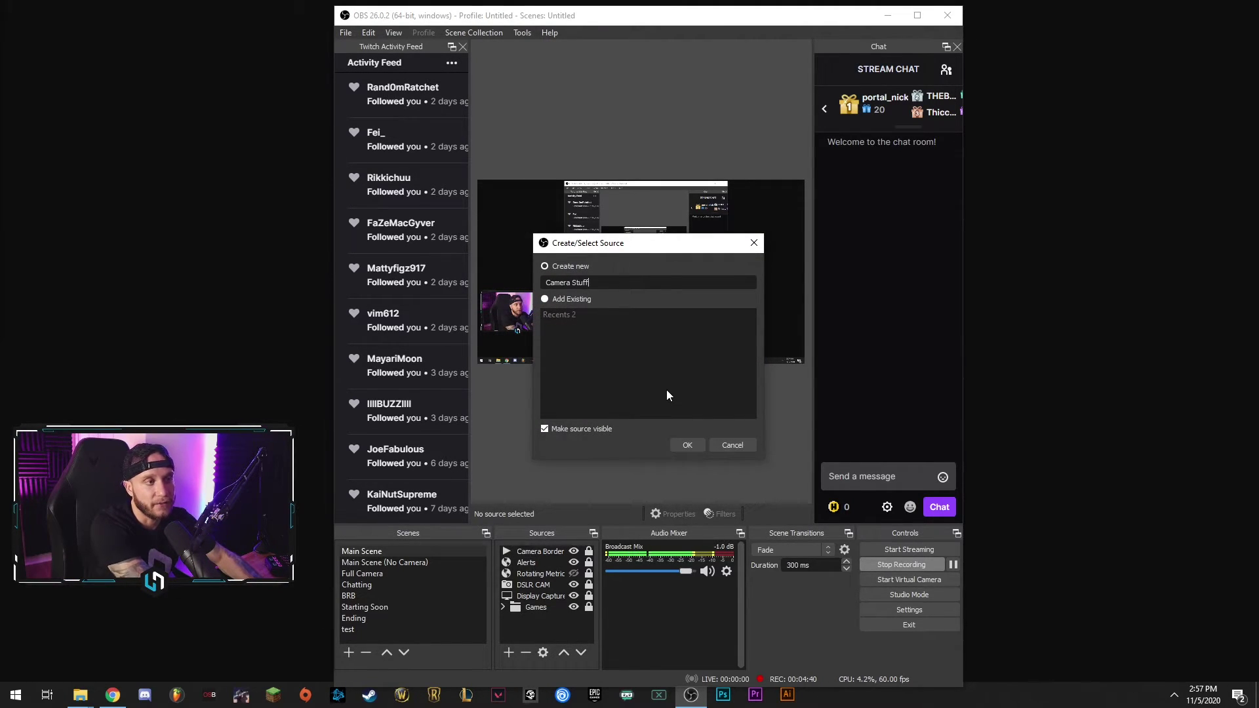
key("Return")
Move the camera border and DSLR CAM sources into the Camera Stuff group, collapse the group and select it.
mouse_move(546, 563)
left_mouse_down()
mouse_move(544, 551)
mouse_move(537, 572)
mouse_move(548, 560)
left_mouse_up()
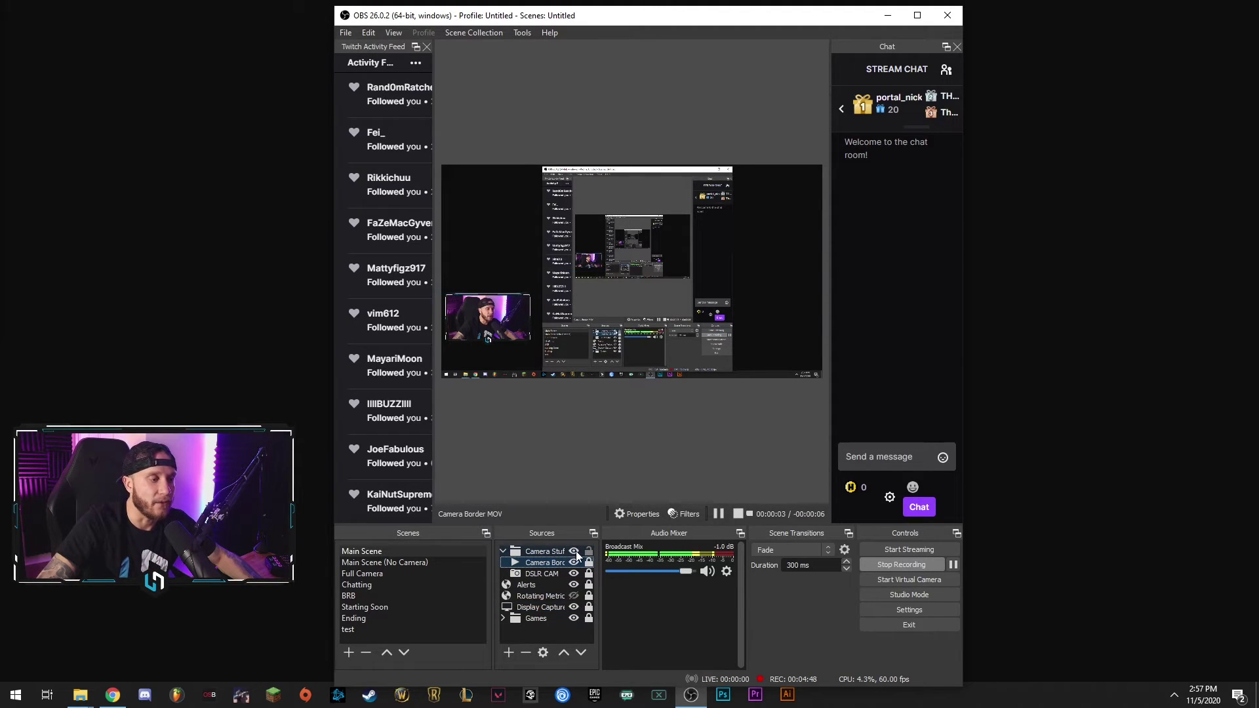
left_click(503, 551)
left_click(503, 551)
left_click(503, 551)
mouse_move(525, 551)
left_mouse_down()
mouse_move(533, 595)
mouse_move(536, 547)
left_mouse_up()
left_click(557, 623)
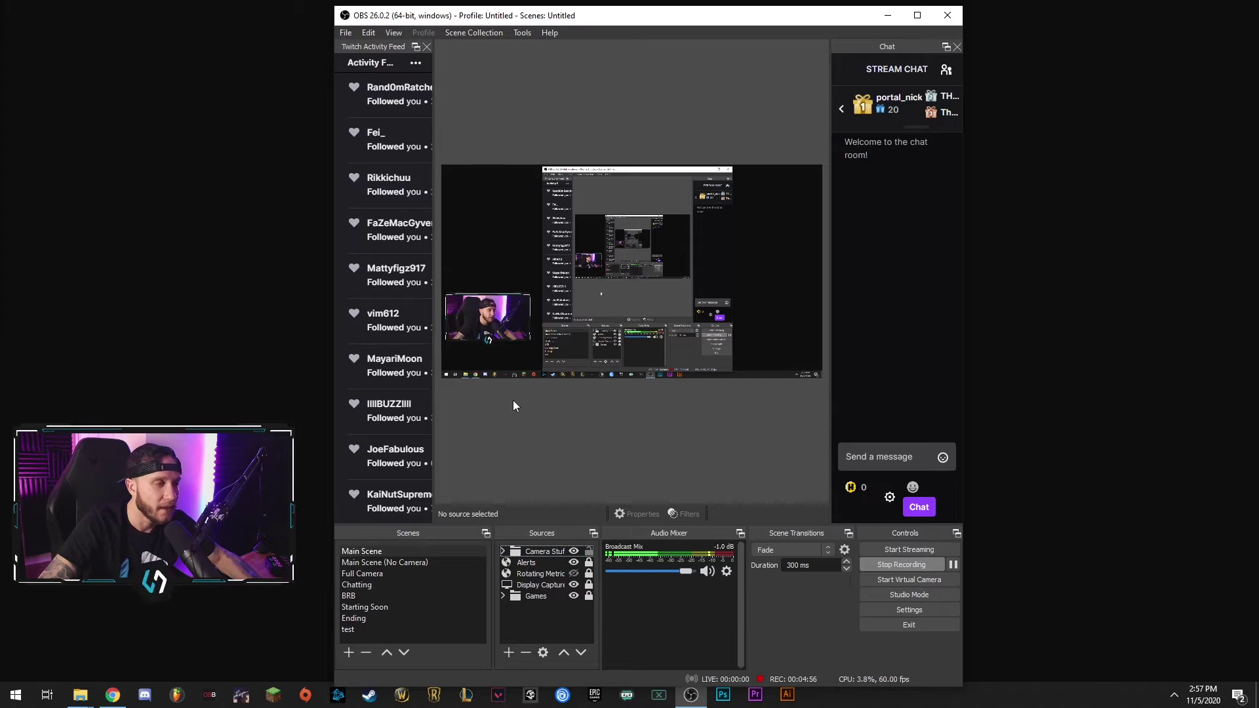
left_click(537, 551)
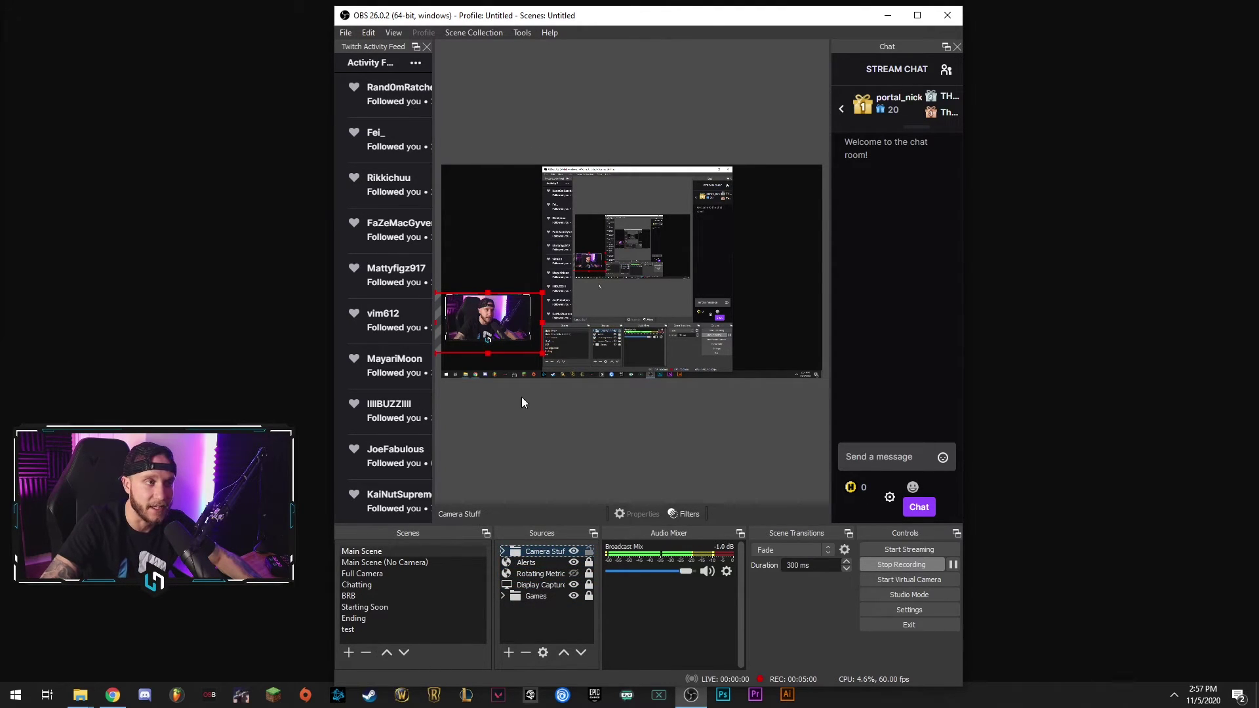
Expand the Camera Stuff group and hide and reshow its DSLR CAM and Camera Border sources one at a time.
left_click(667, 466)
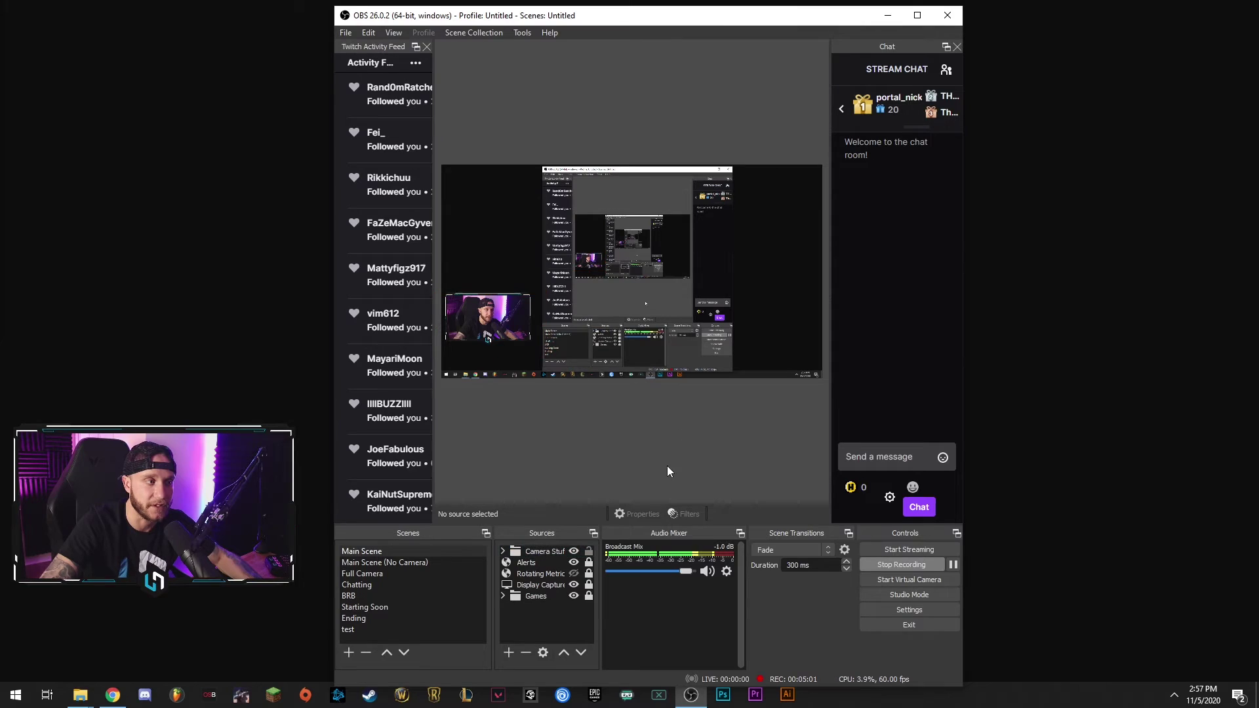
left_click(503, 551)
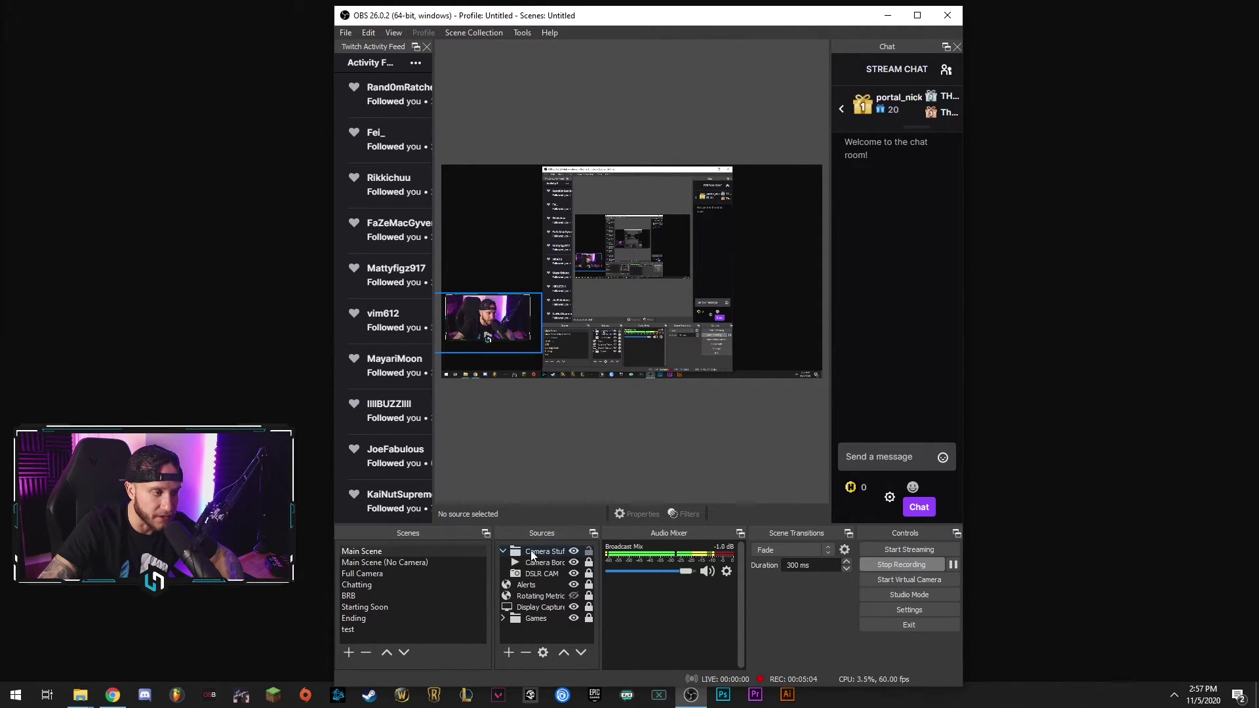
left_click(573, 573)
left_click(575, 573)
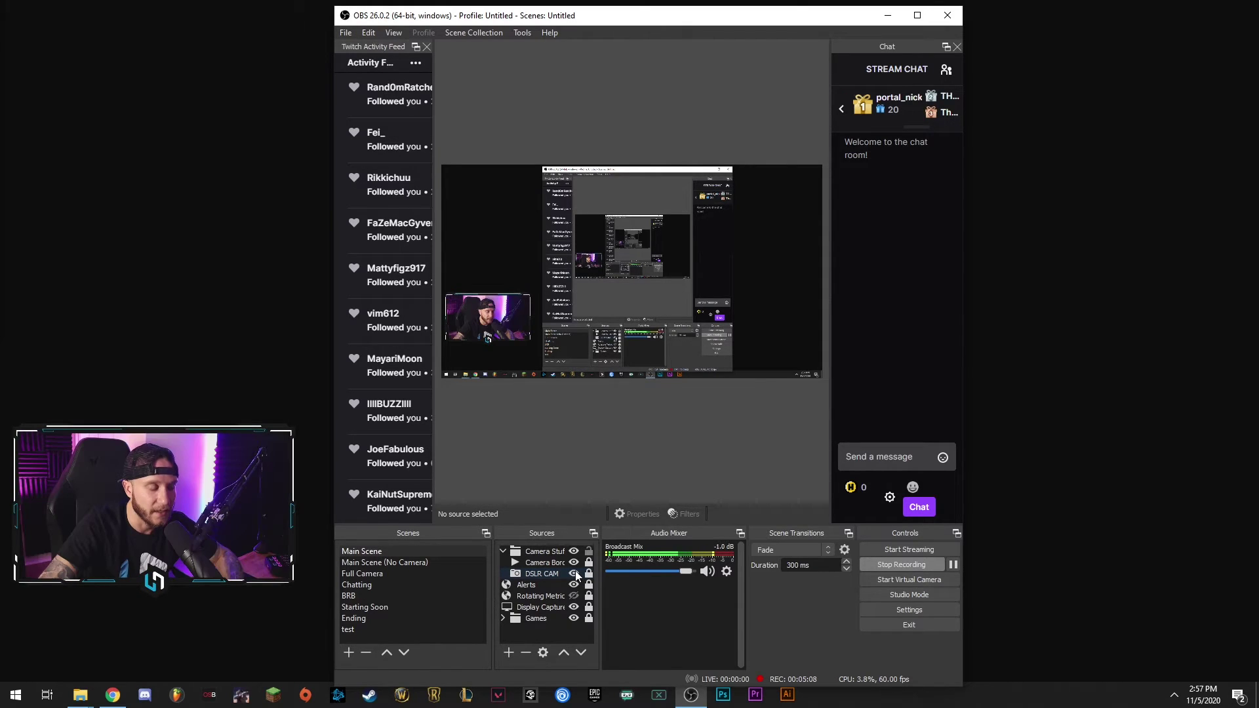
left_click(573, 563)
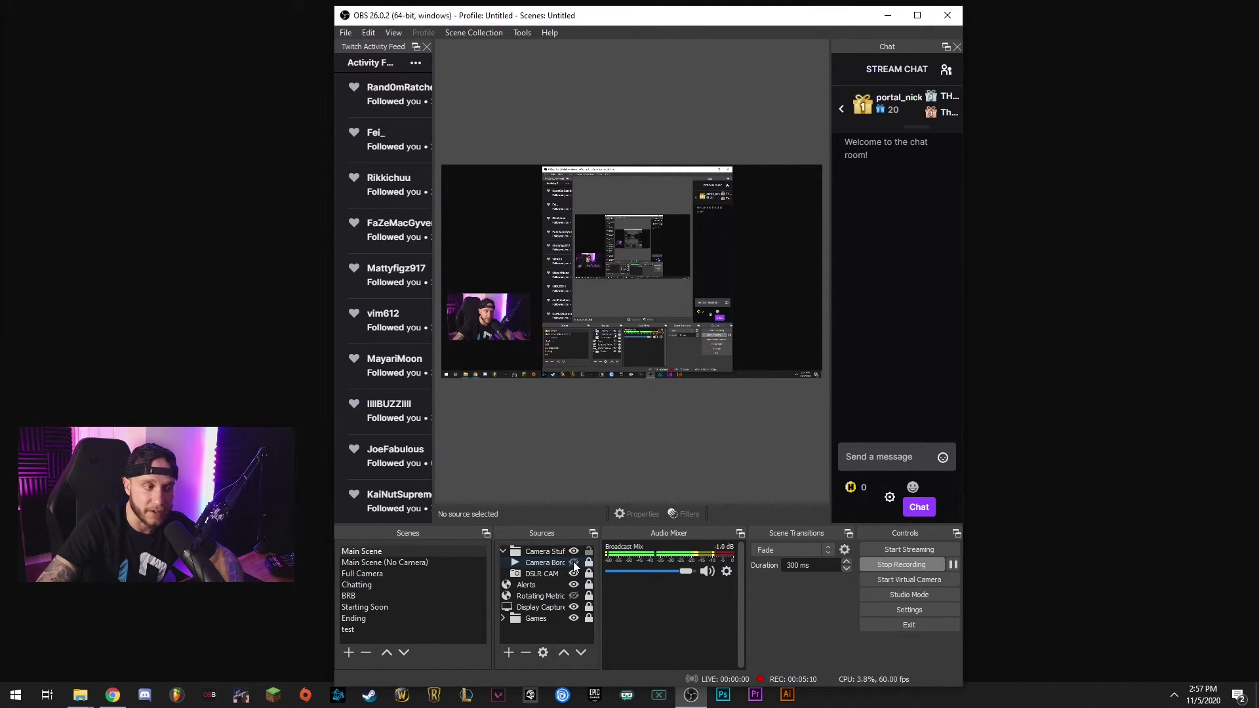
left_click(573, 563)
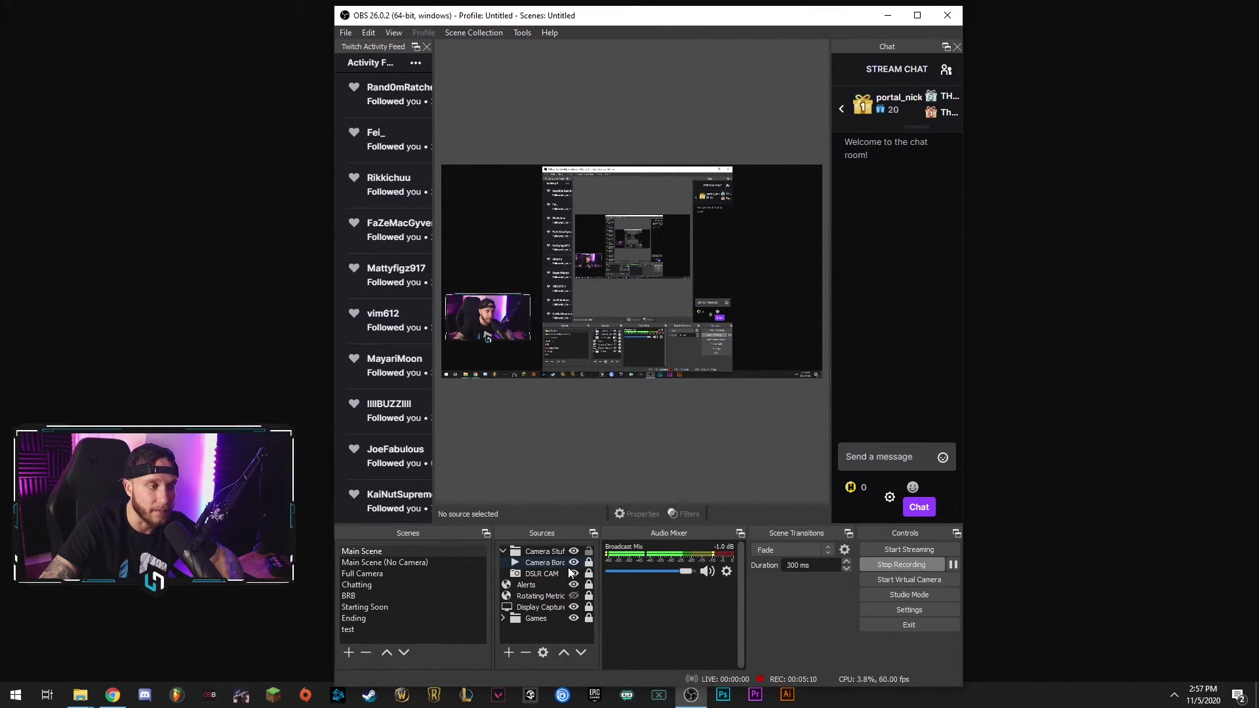
Collapse the Camera Stuff group and toggle the whole group's visibility off and back on.
left_click(502, 550)
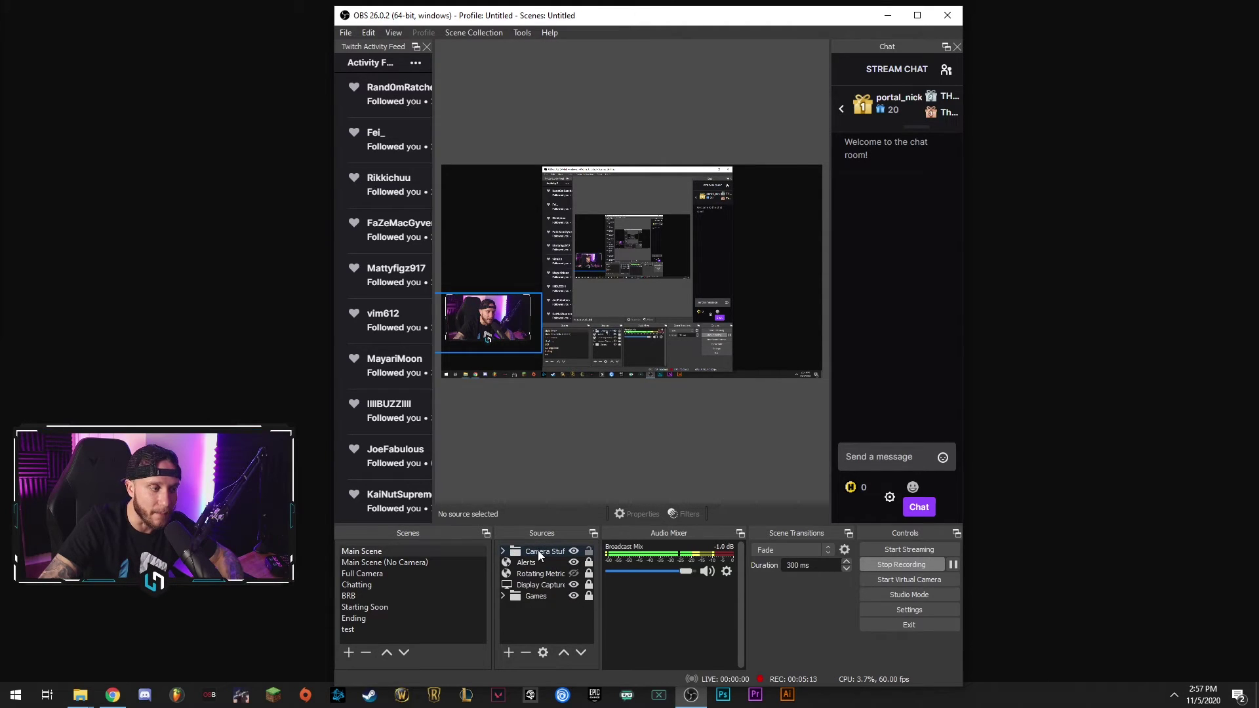
left_click(574, 552)
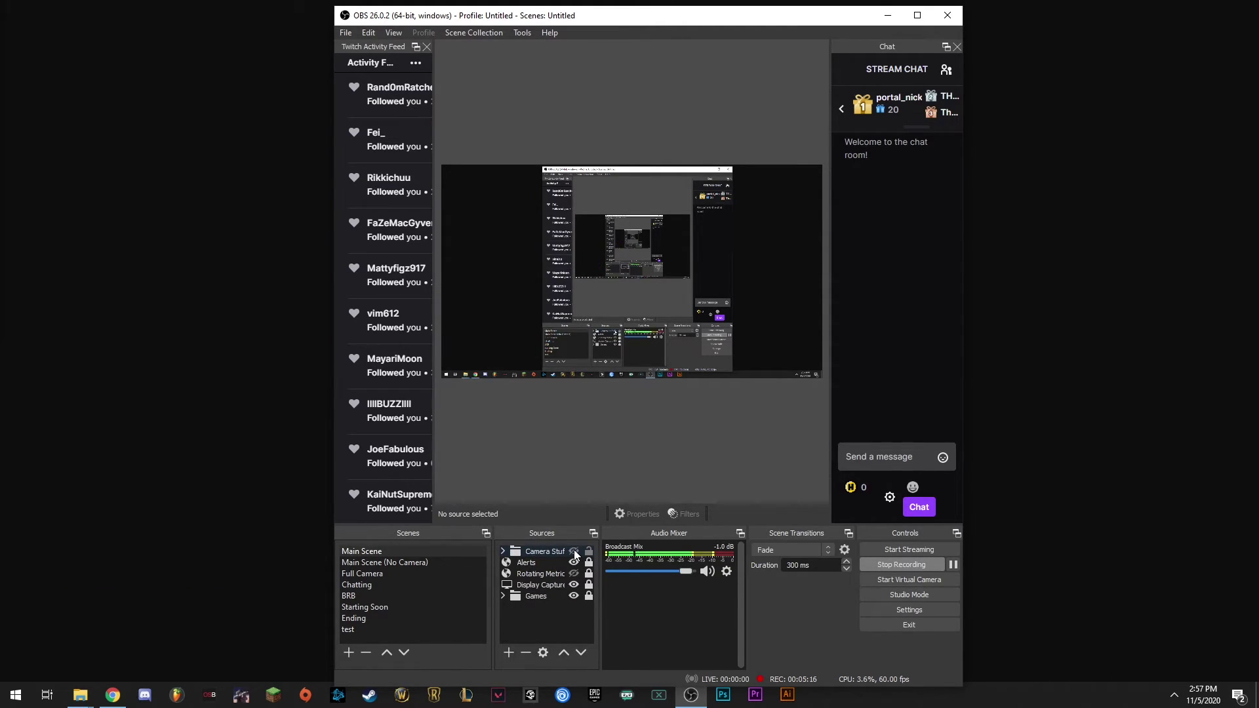
left_click(575, 551)
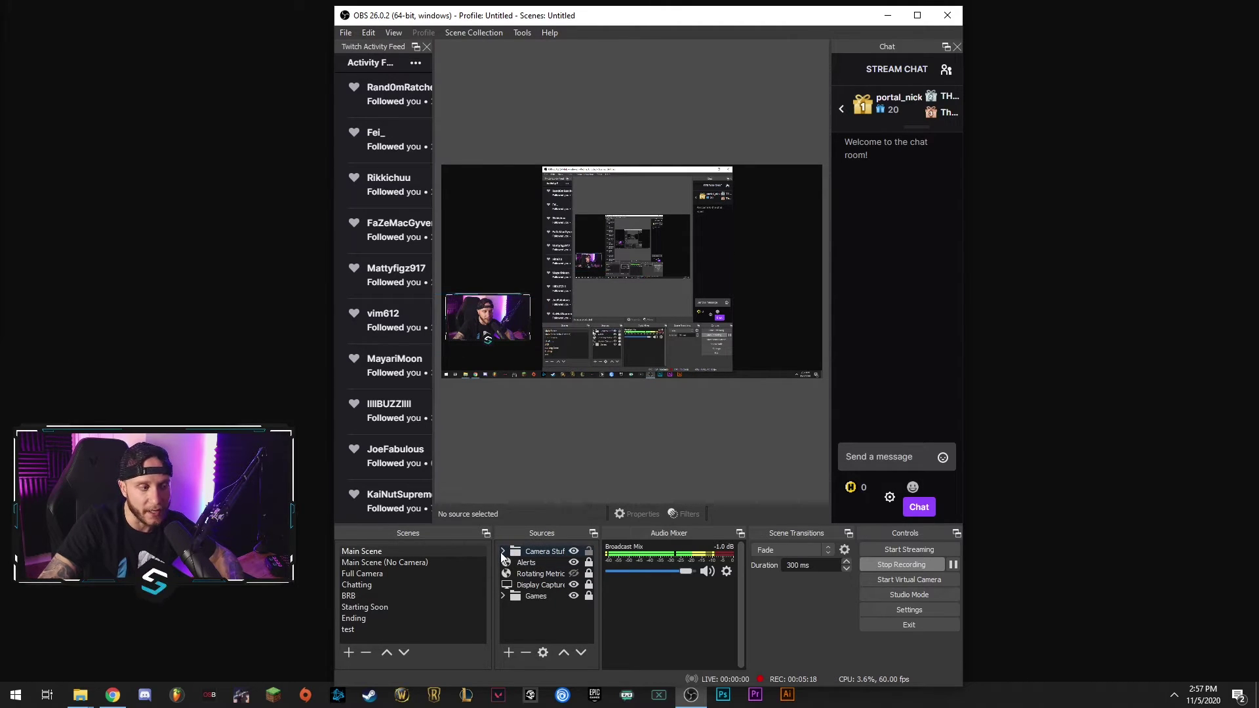
Expand the Camera Stuff and Games groups and examine the sources inside them.
left_click(502, 552)
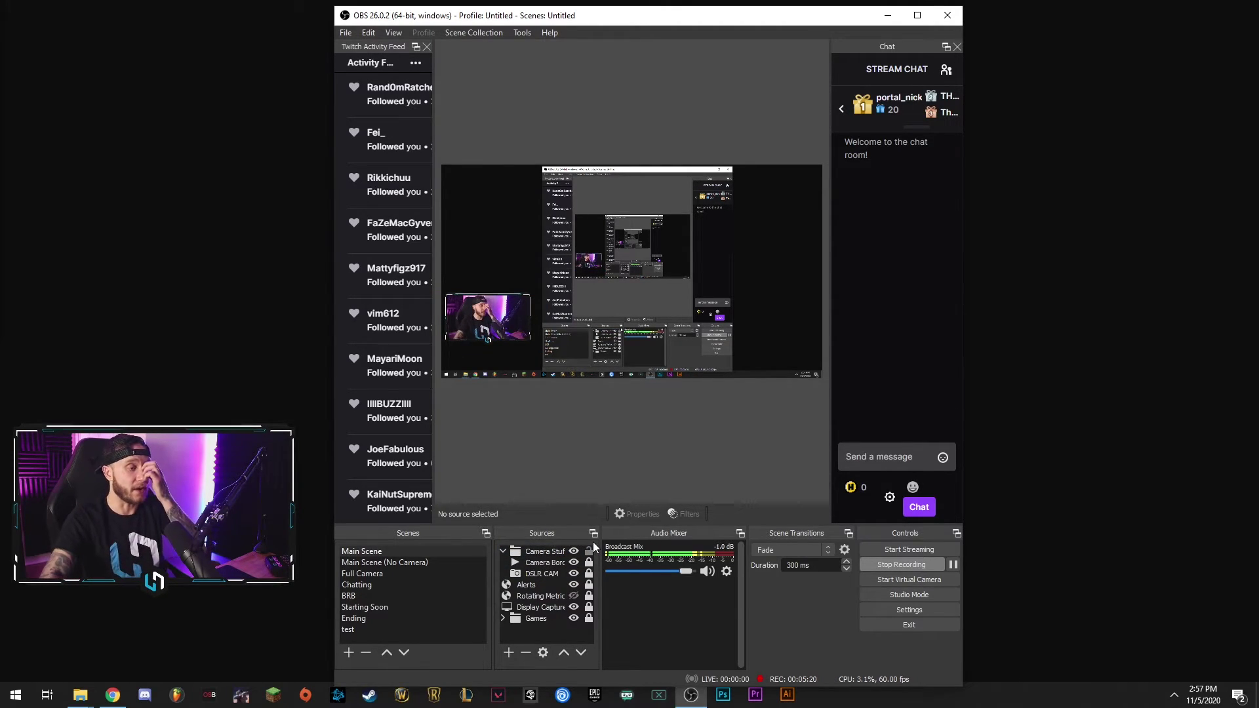
left_click(503, 618)
scroll(548, 615, "down", 1)
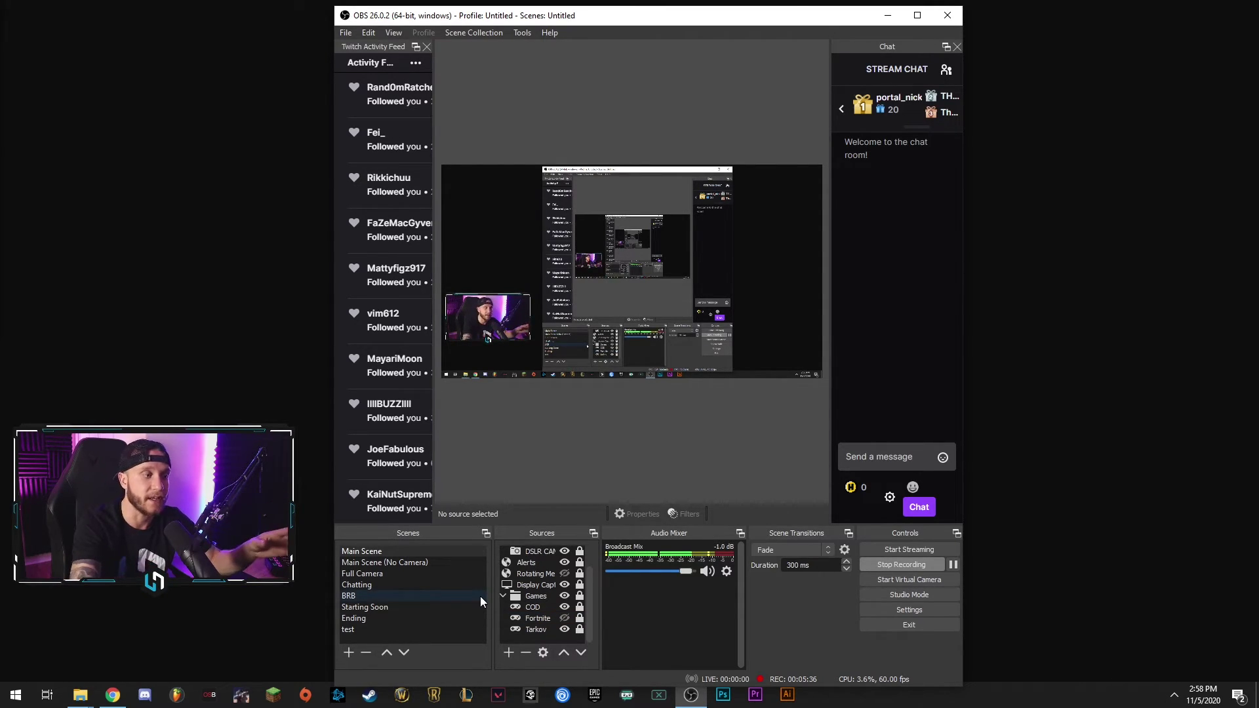
scroll(540, 606, "up", 1)
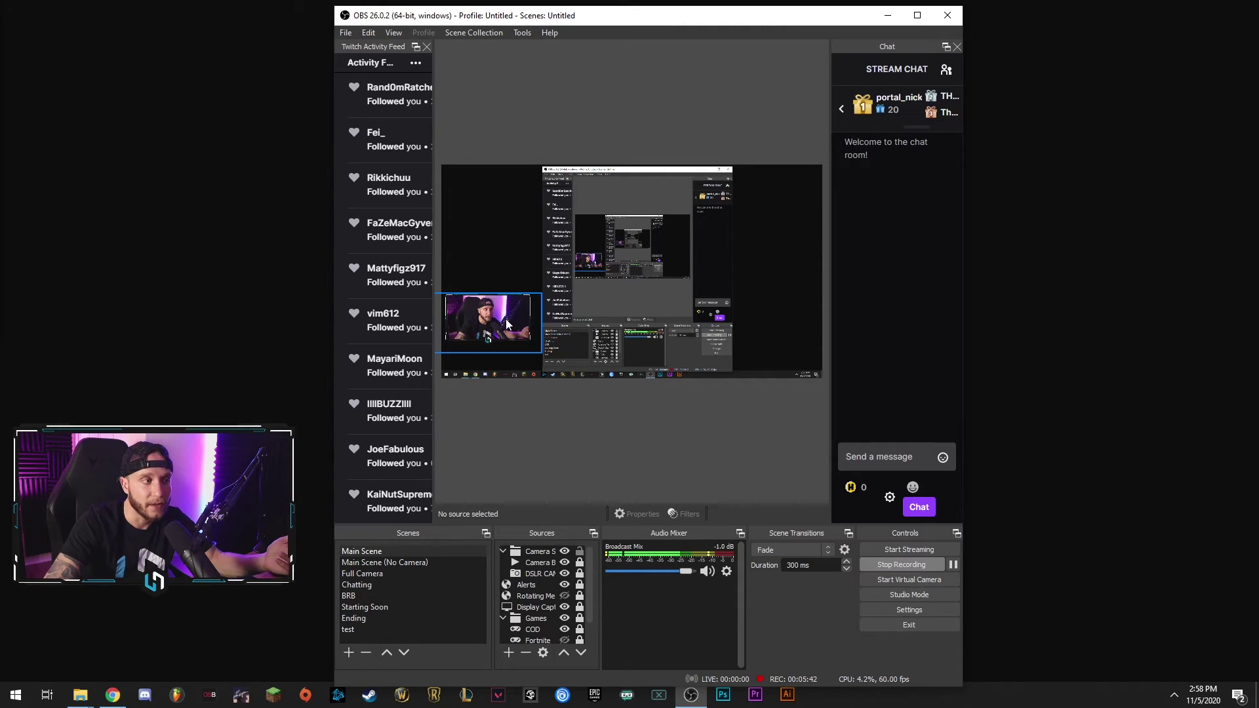
Select the Camera Border MOV source in Main Scene and switch to the BRB scene.
left_click(532, 561)
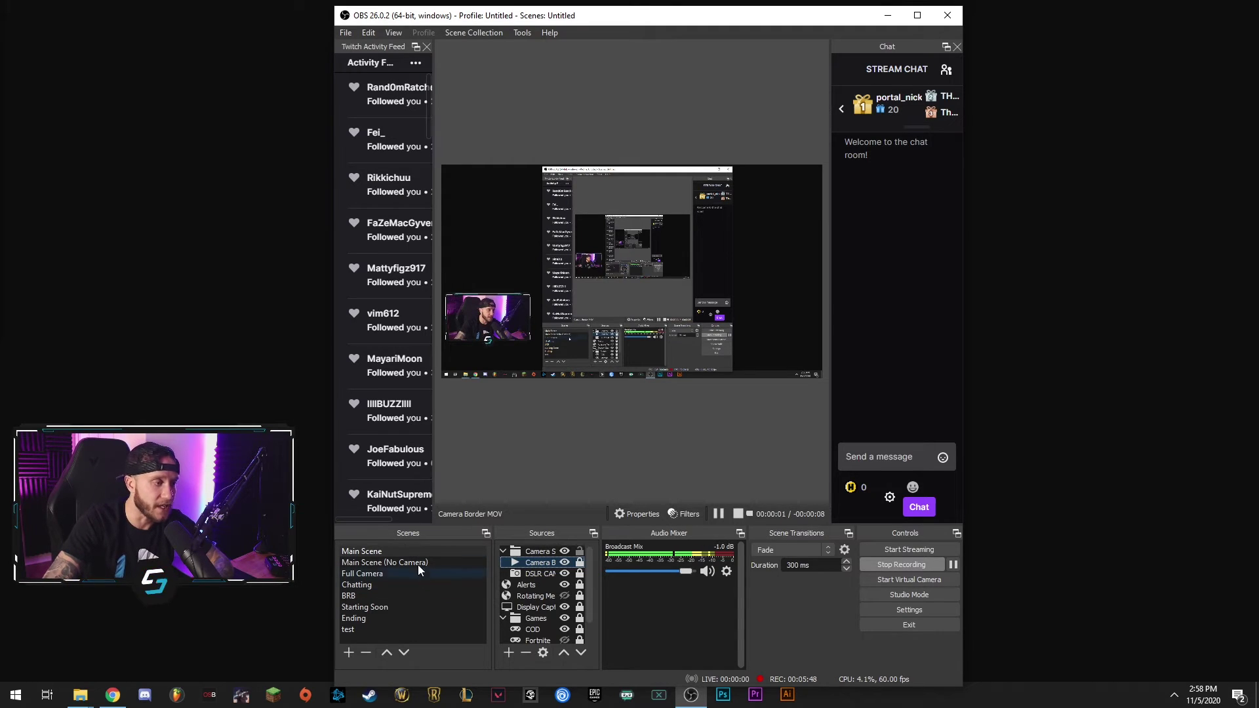
left_click(398, 596)
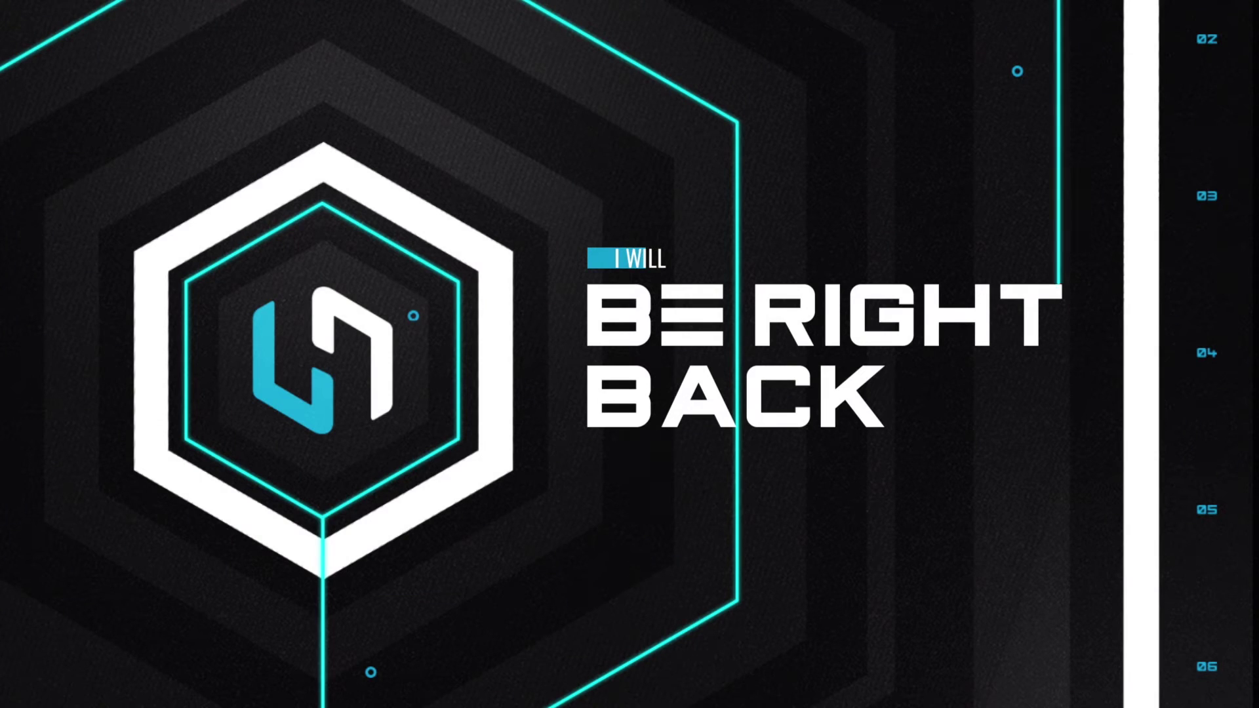